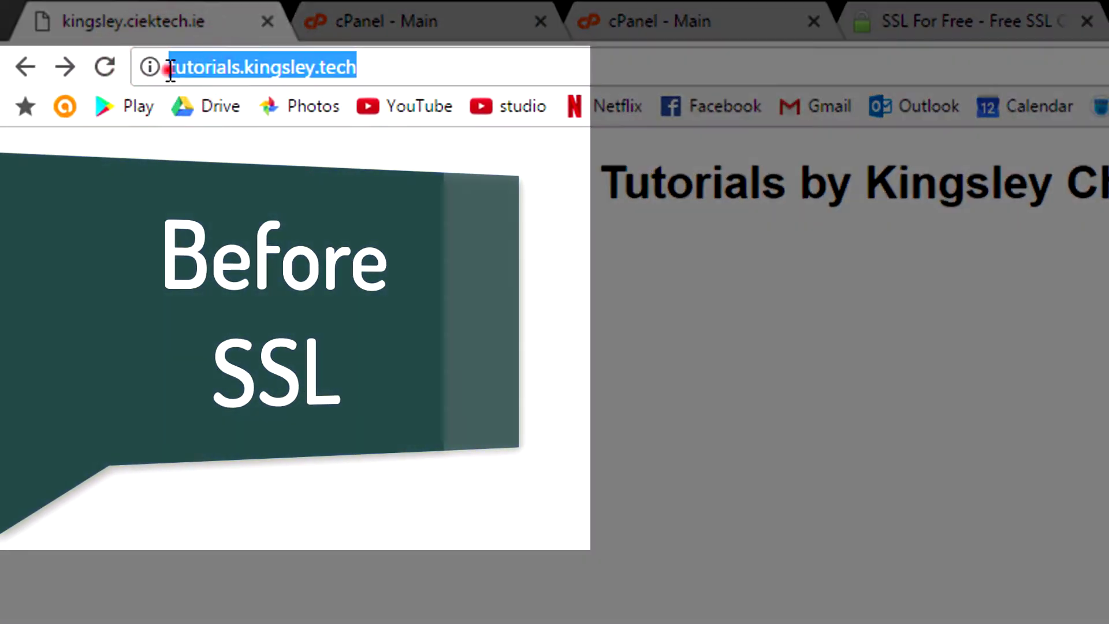
- Put the cursor at the start of the tutorials.kingsley.tech address in Chrome's address bar
left_click(170, 69)
type("https")
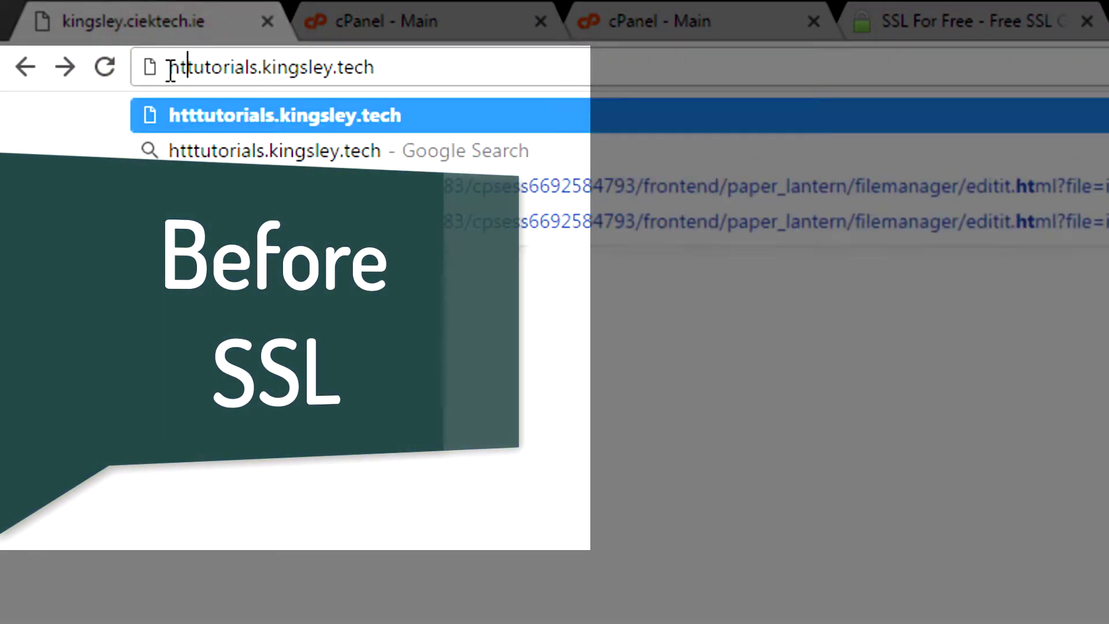
type("://")
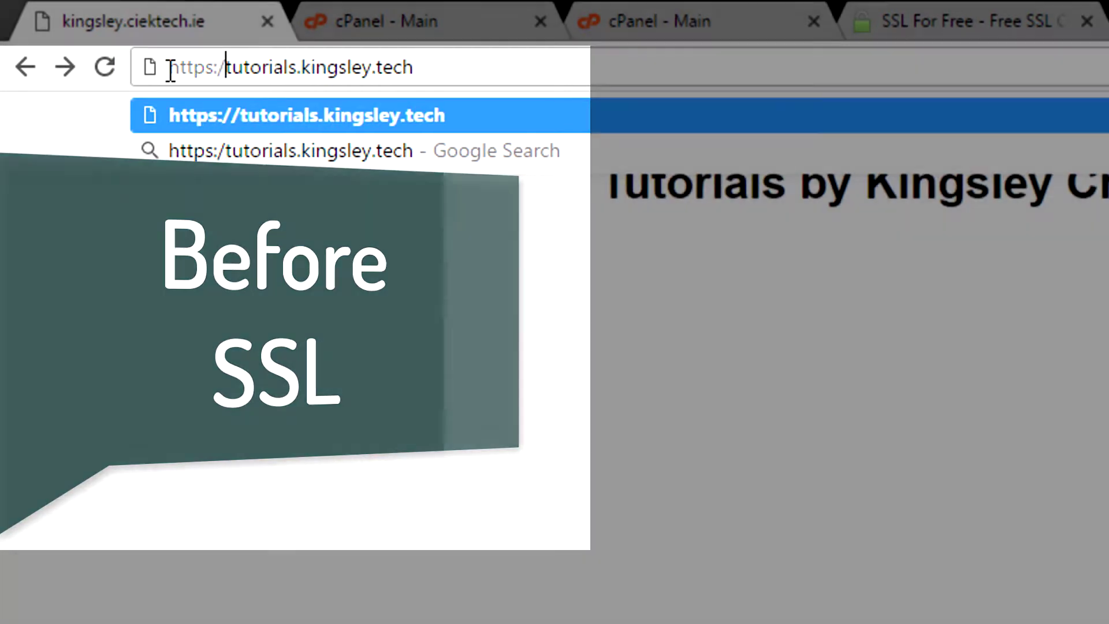
key("Return")
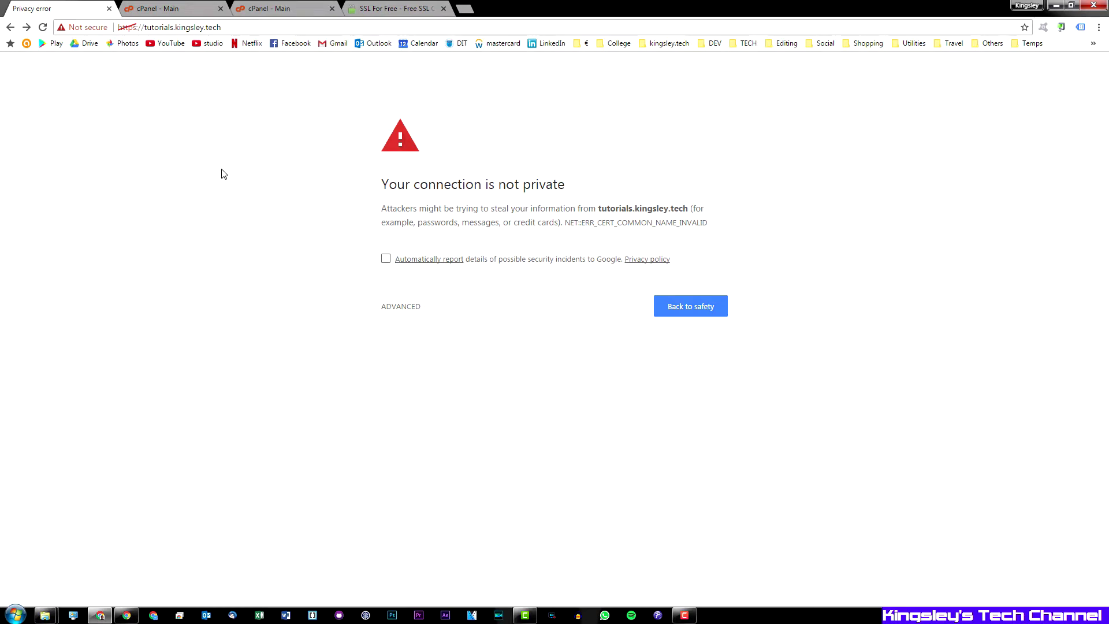
left_click_drag(392, 8, 173, 8)
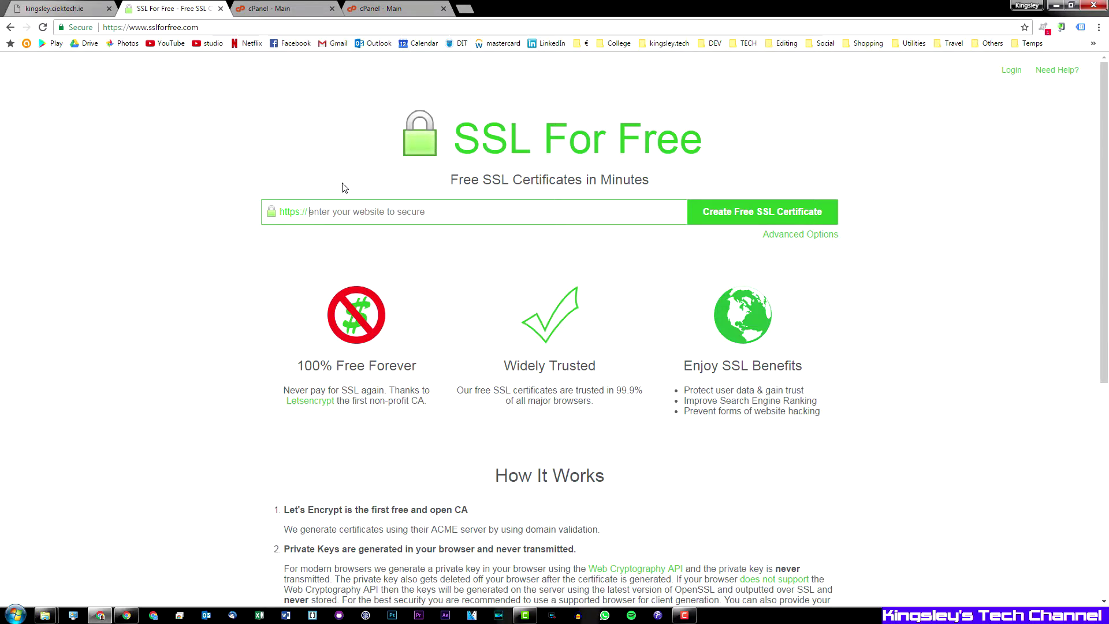
- Enter tutorials.kingsley.tech in the website field, deleting the extra kingsley.tech and shop.kingsley.tech domains
type("t")
type("utorials.kingsley.tech")
type("kingsley.tech shop.kingsley.tech")
left_click_drag(397, 211, 558, 205)
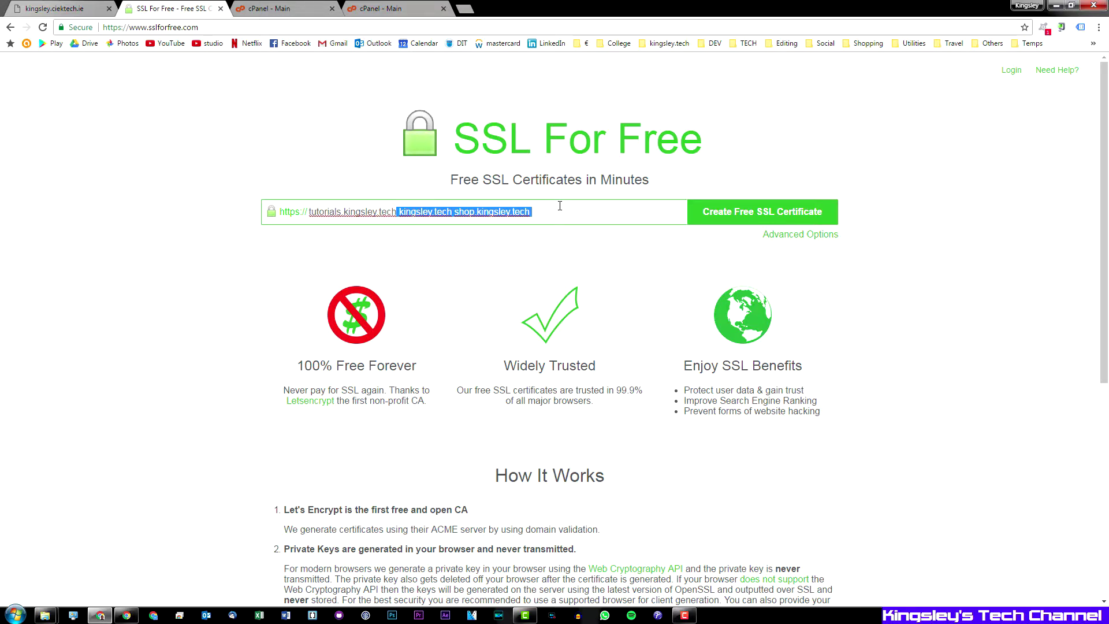
key("BackSpace")
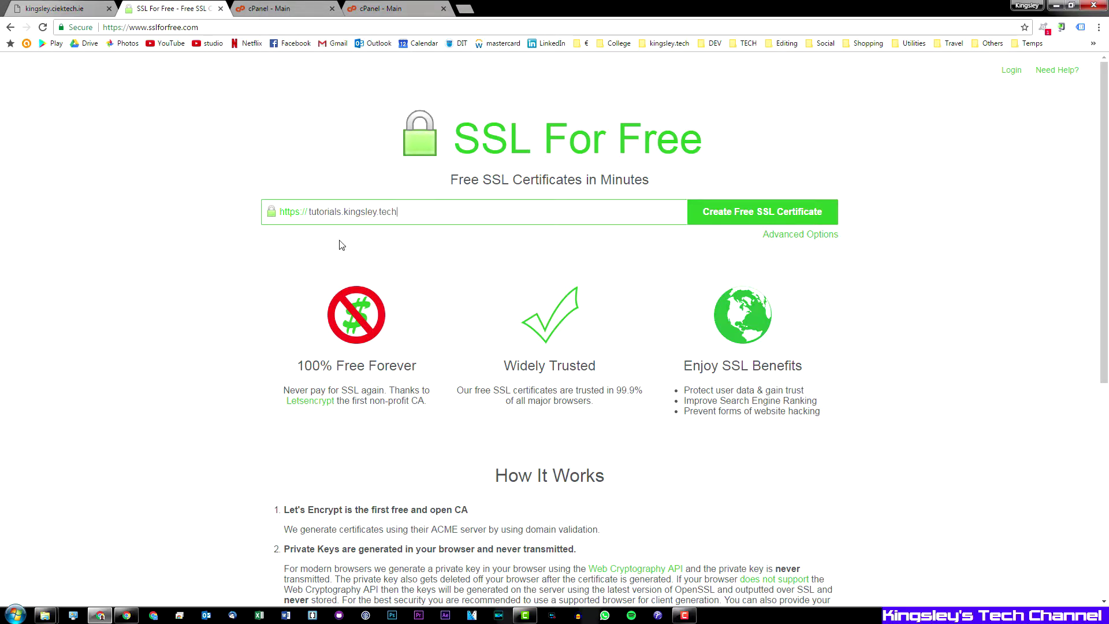
- Request a free certificate for tutorials.kingsley.tech using Manual Verification
left_click(734, 210)
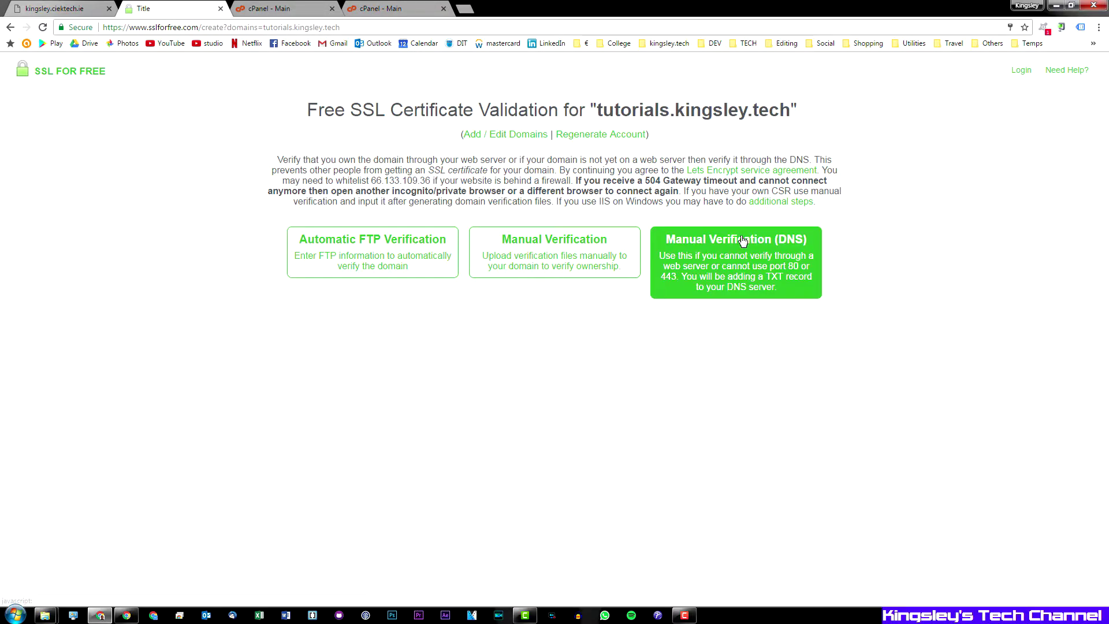
left_click(536, 259)
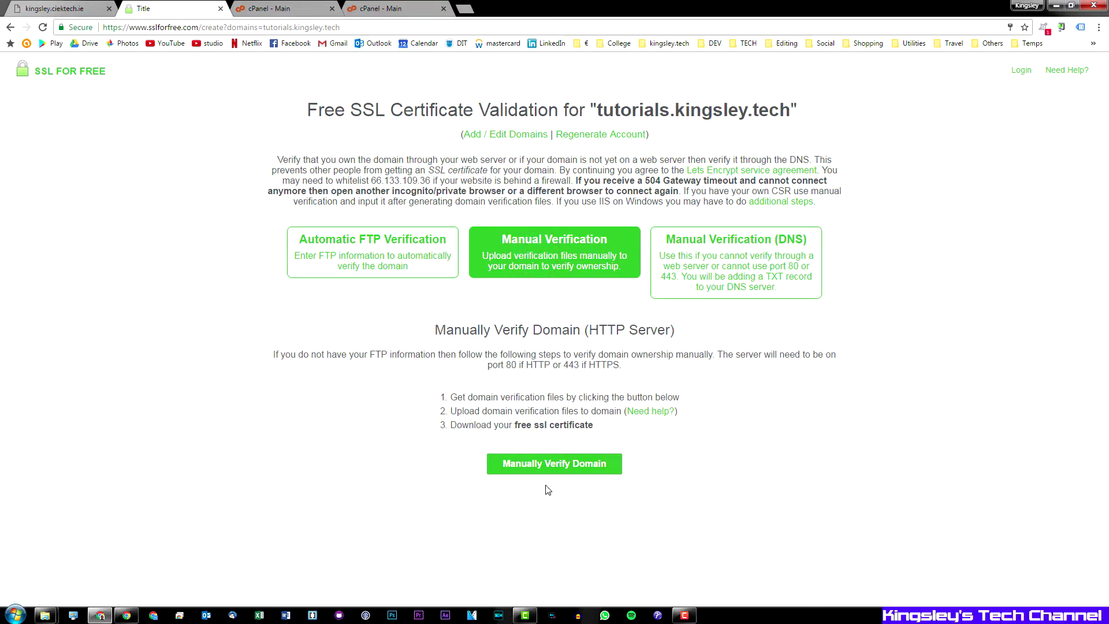
left_click(550, 468)
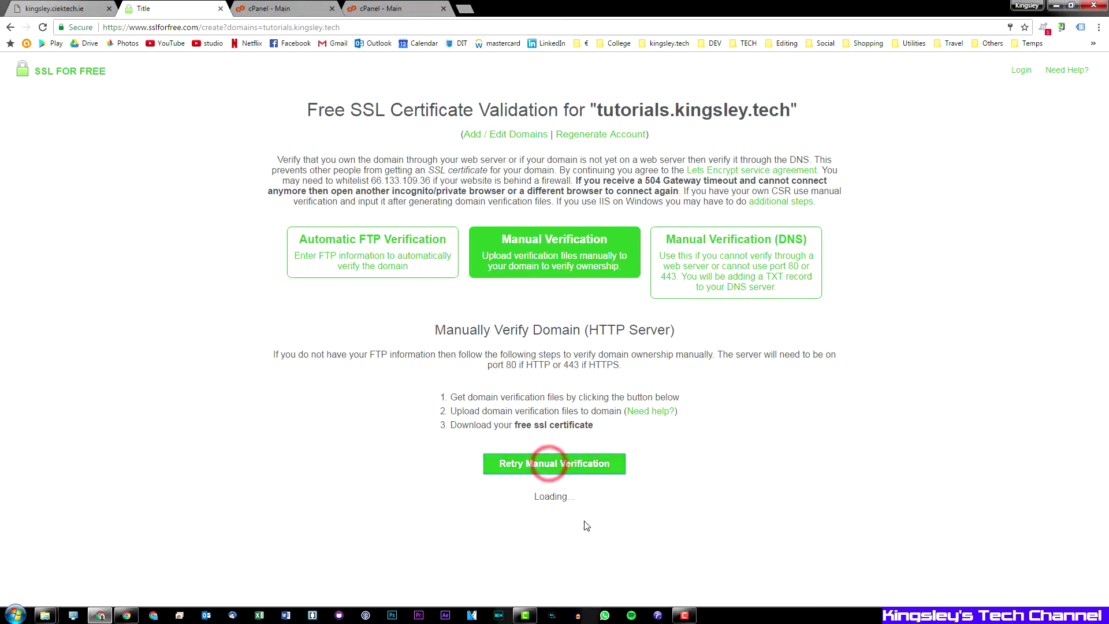
scroll(606, 488, "down", 3)
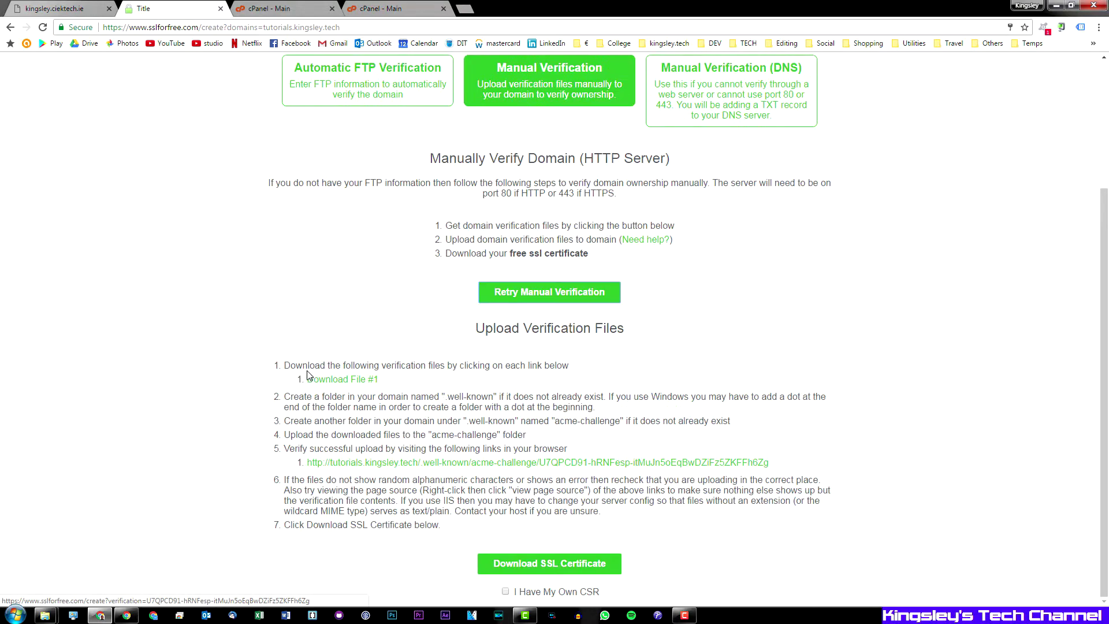
left_click_drag(289, 365, 515, 500)
left_click(346, 412)
- Download verification File #1 into the tutorials.kingsley.tech folder
left_click(387, 377)
left_click_drag(387, 377, 311, 398)
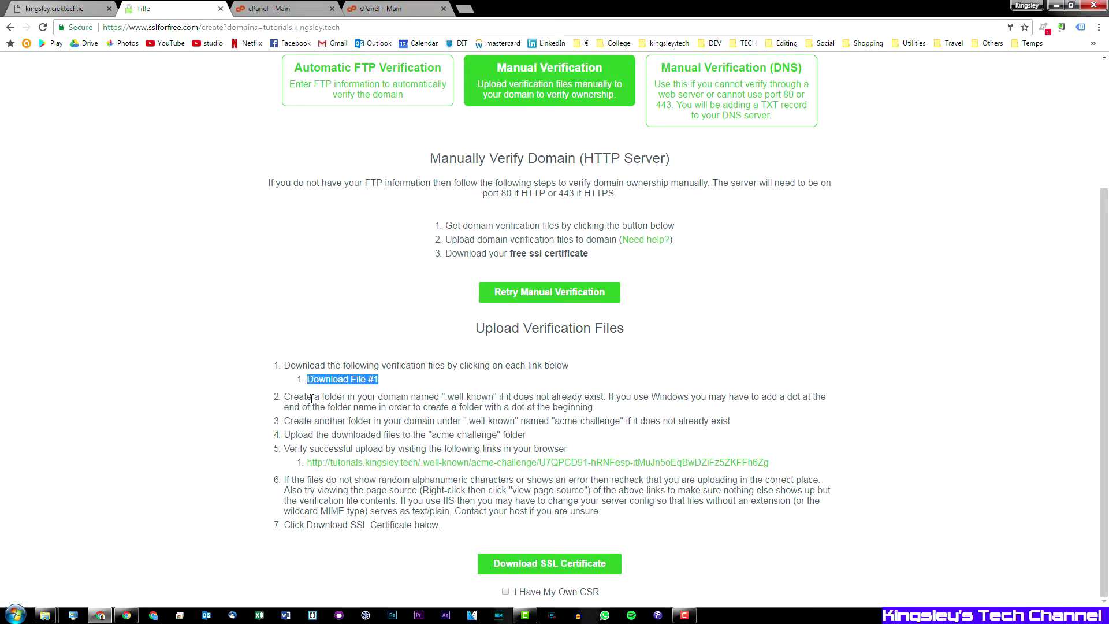
left_click(385, 384)
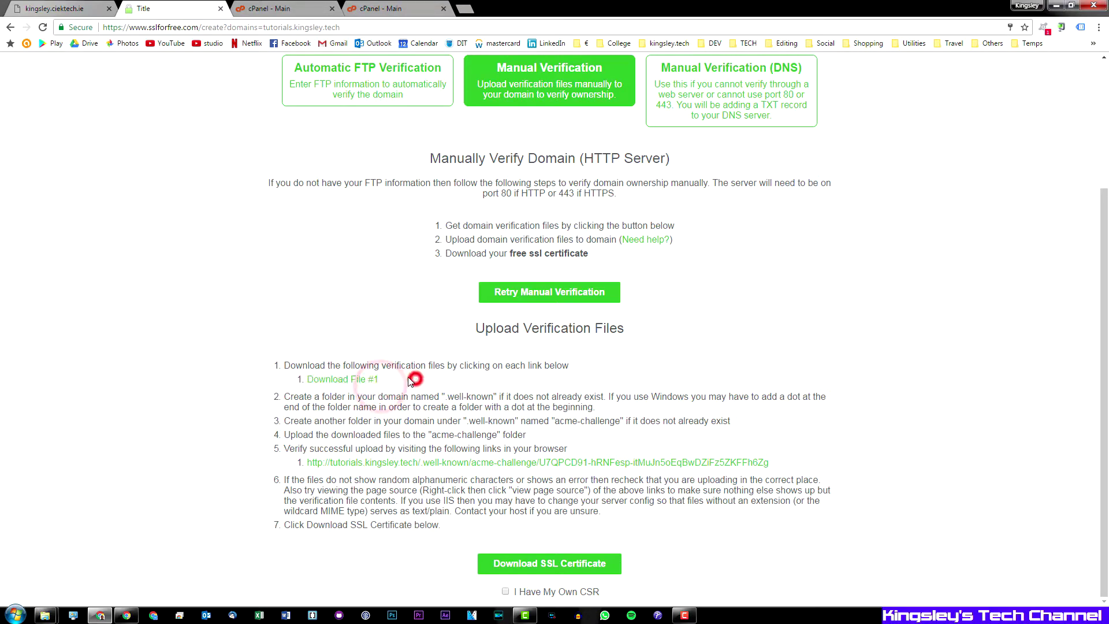
left_click(343, 380)
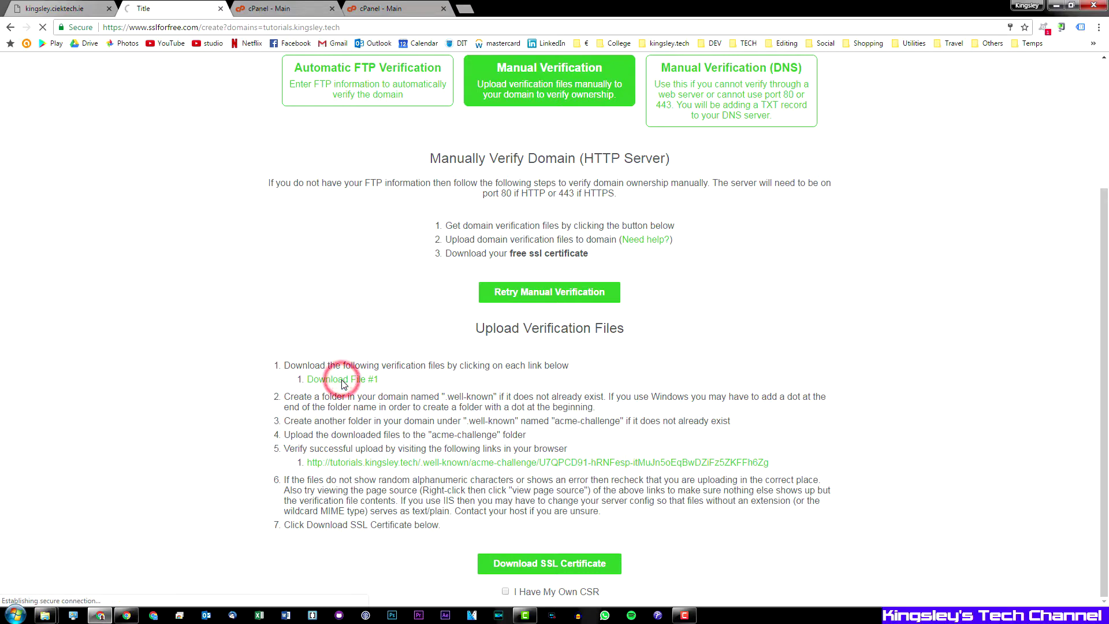
double_click(384, 225)
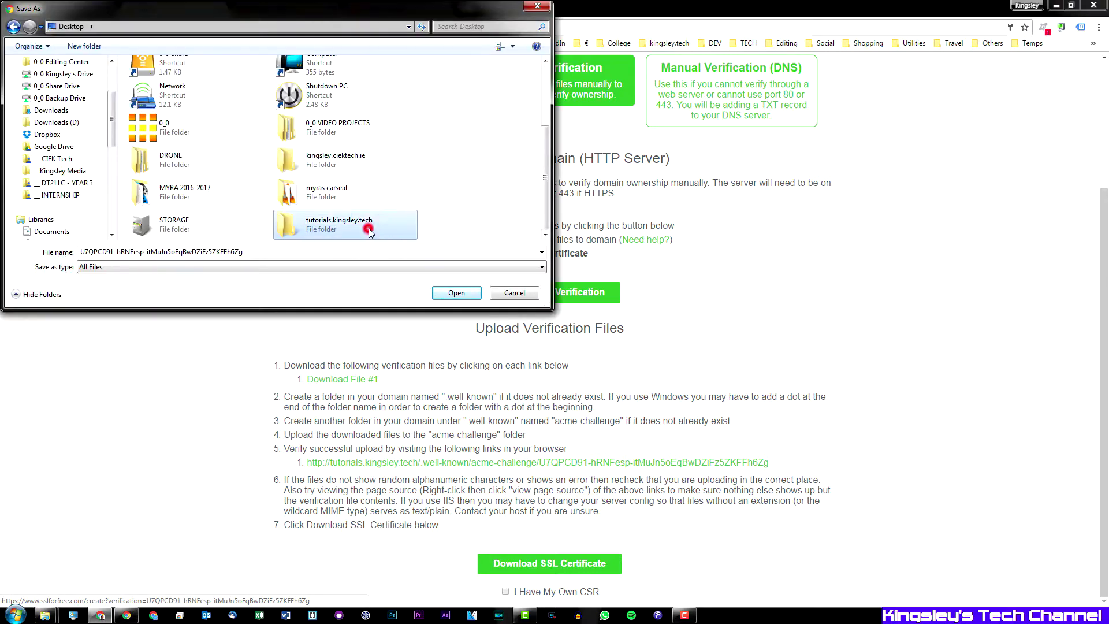
left_click(433, 293)
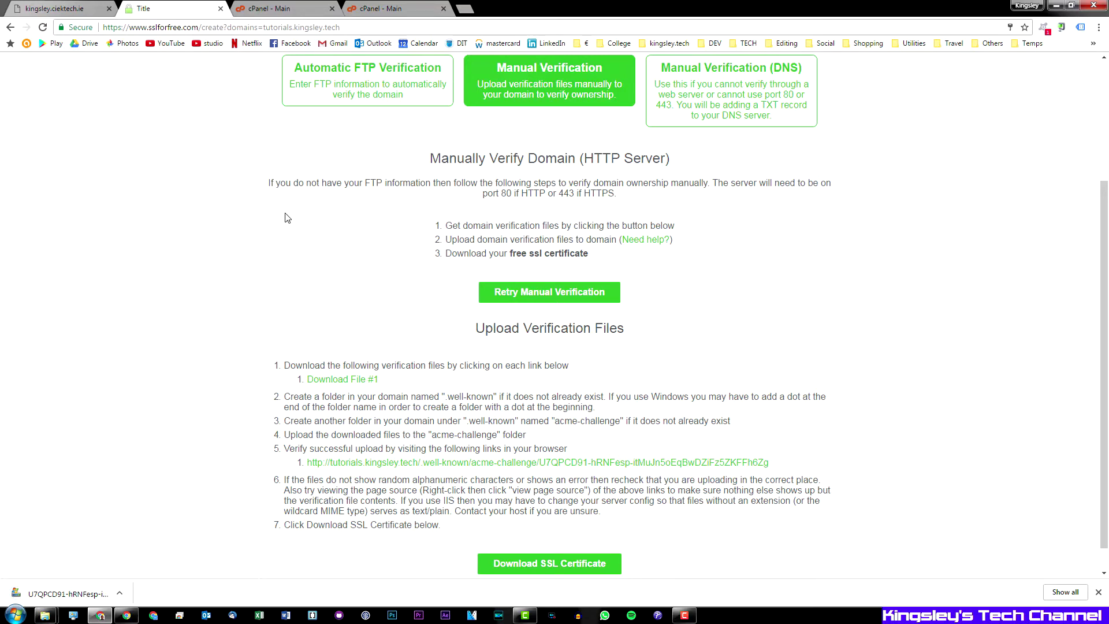
scroll(434, 464, "down", 1)
scroll(837, 169, "up", 2)
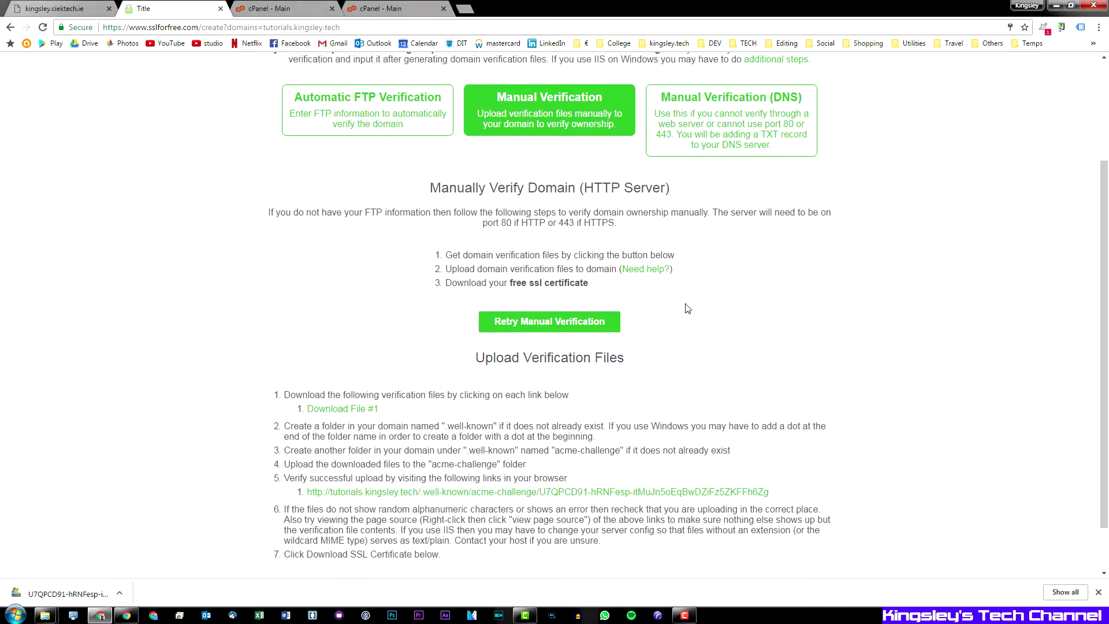
- Go to the cPanel dashboard, close the downloads bar, and launch File Manager from Files
left_click(266, 9)
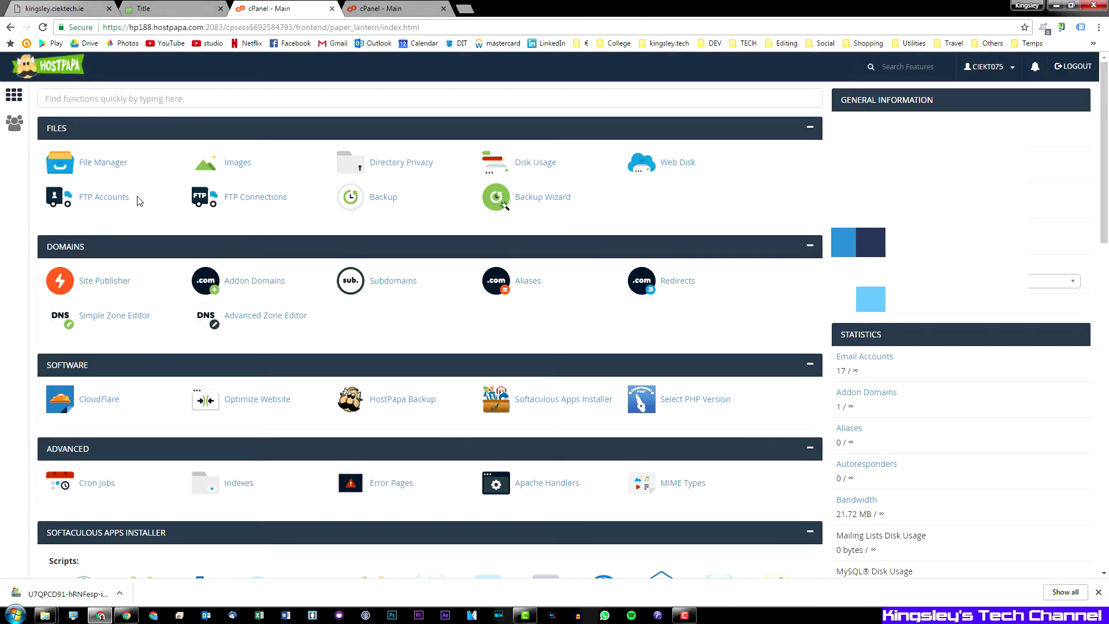
left_click(1099, 592)
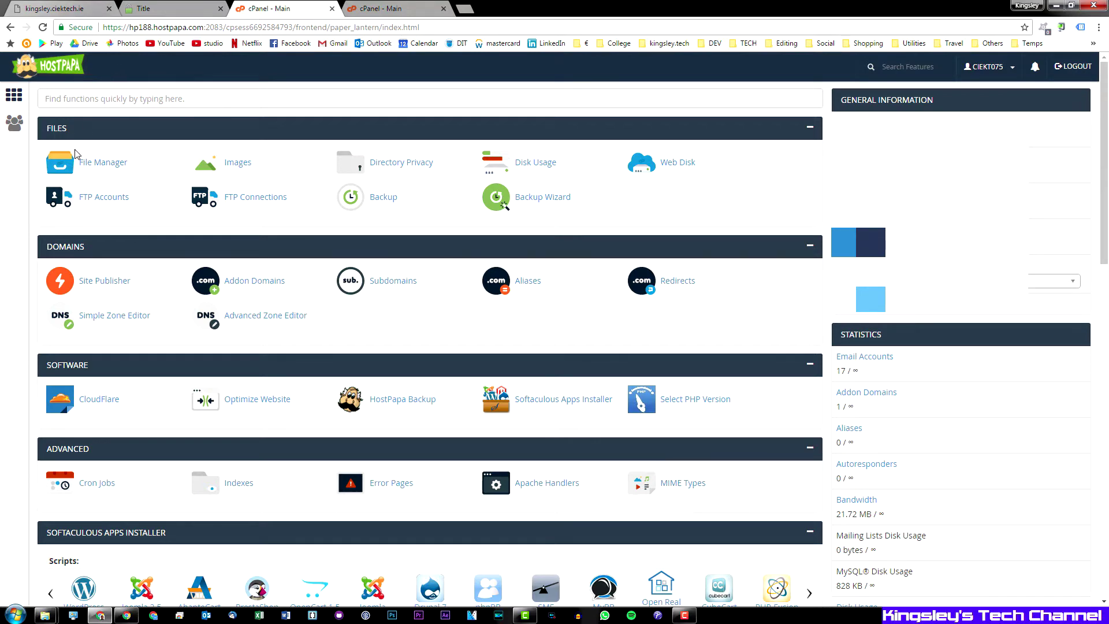
left_click(100, 168)
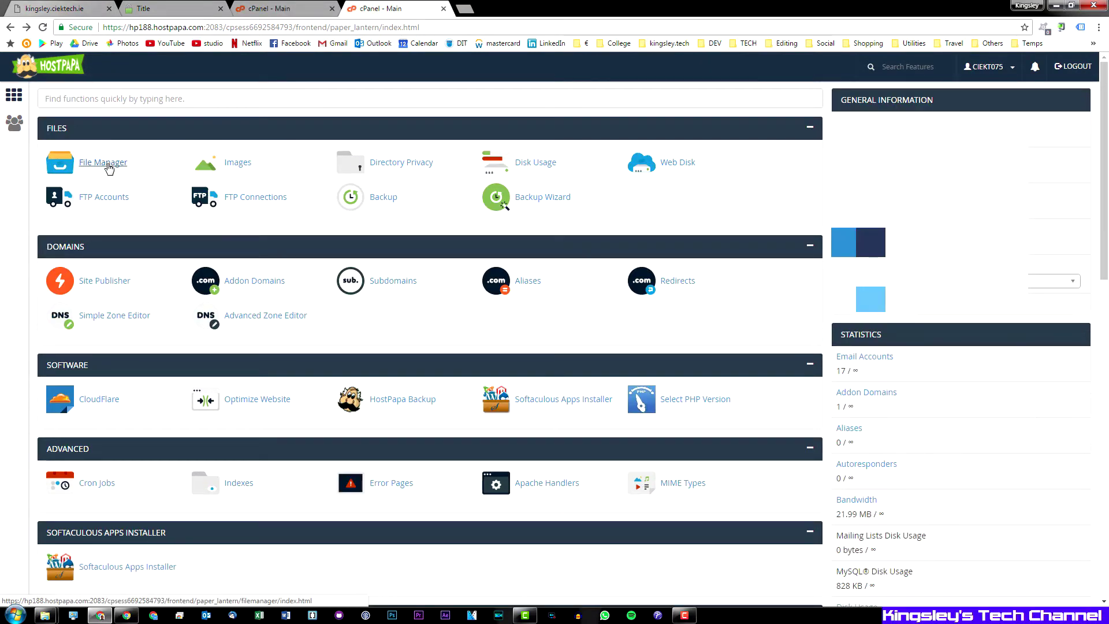
left_click(109, 168)
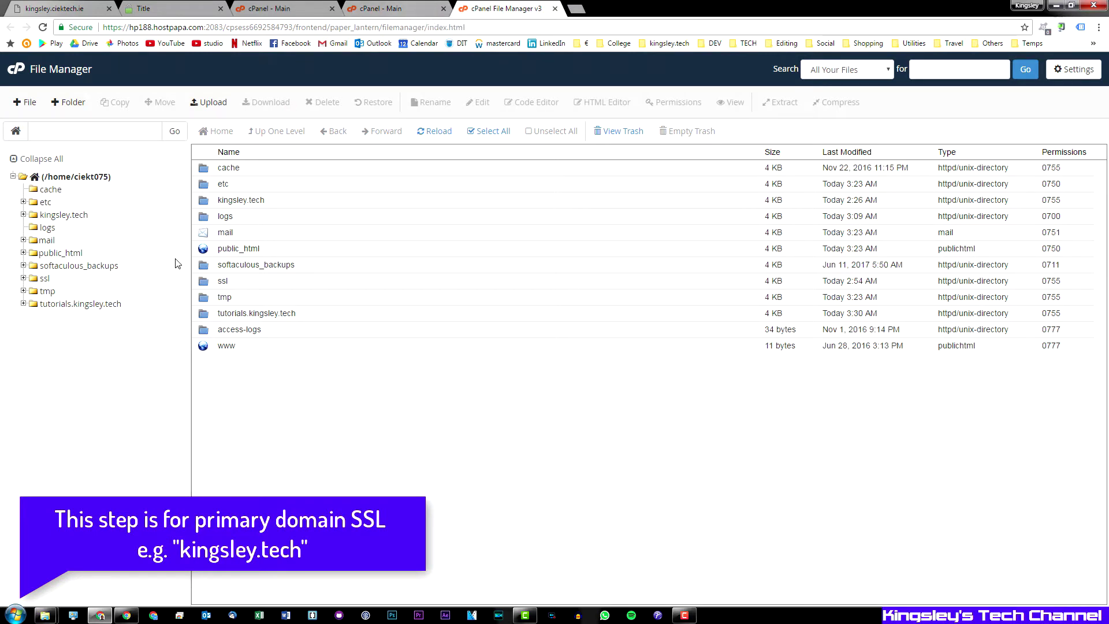
- Open public_html and try to create a .well-known folder, which fails because it already exists
double_click(302, 251)
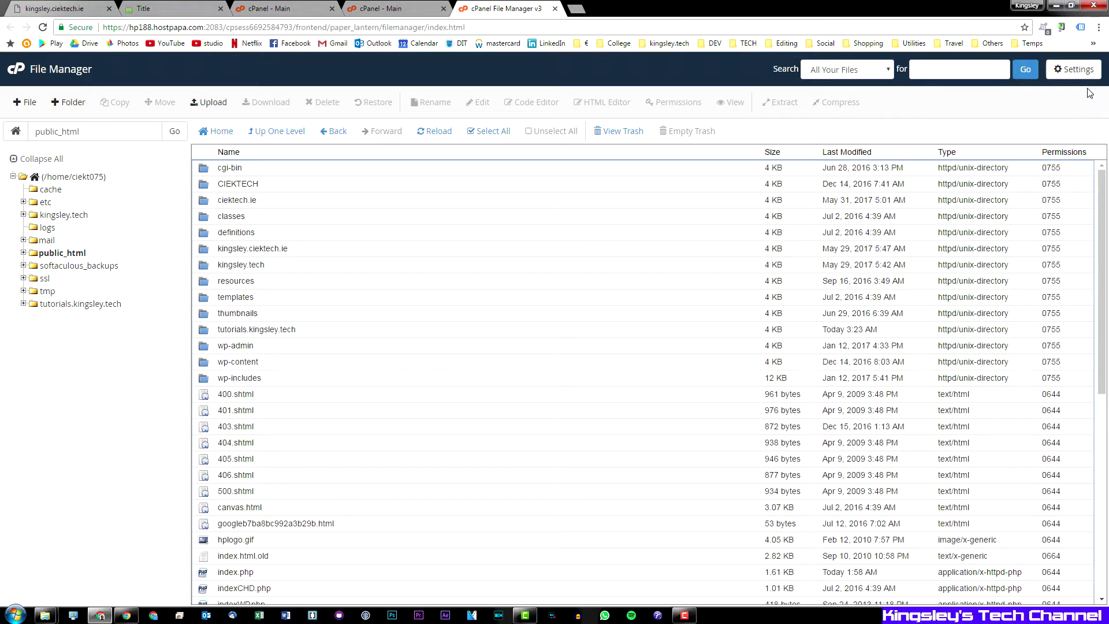
left_click(60, 104)
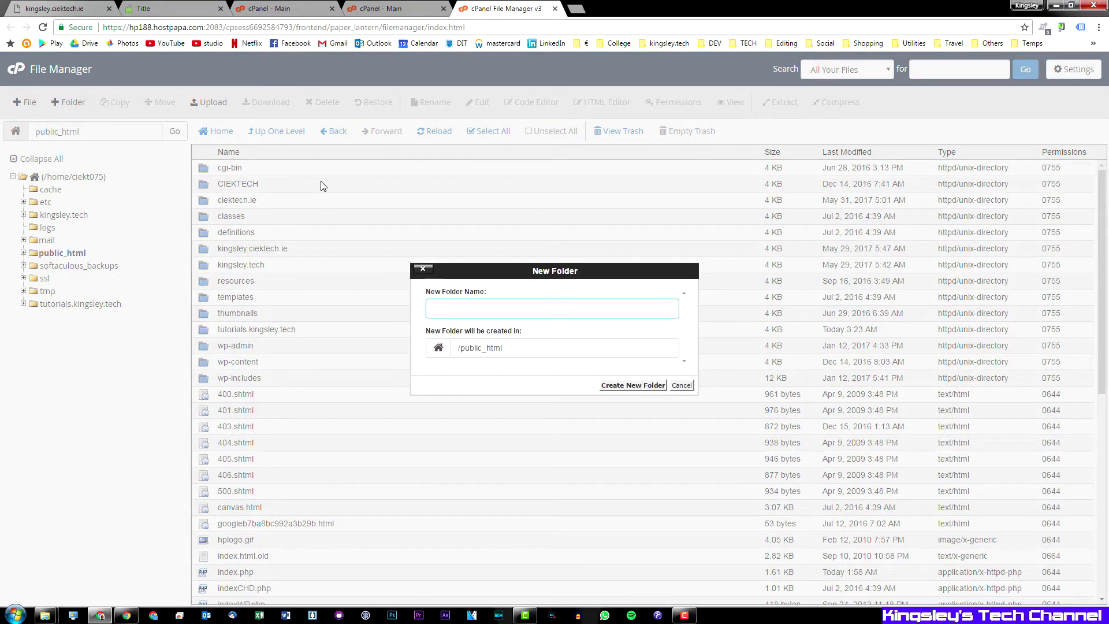
type(".well-known")
left_click(627, 388)
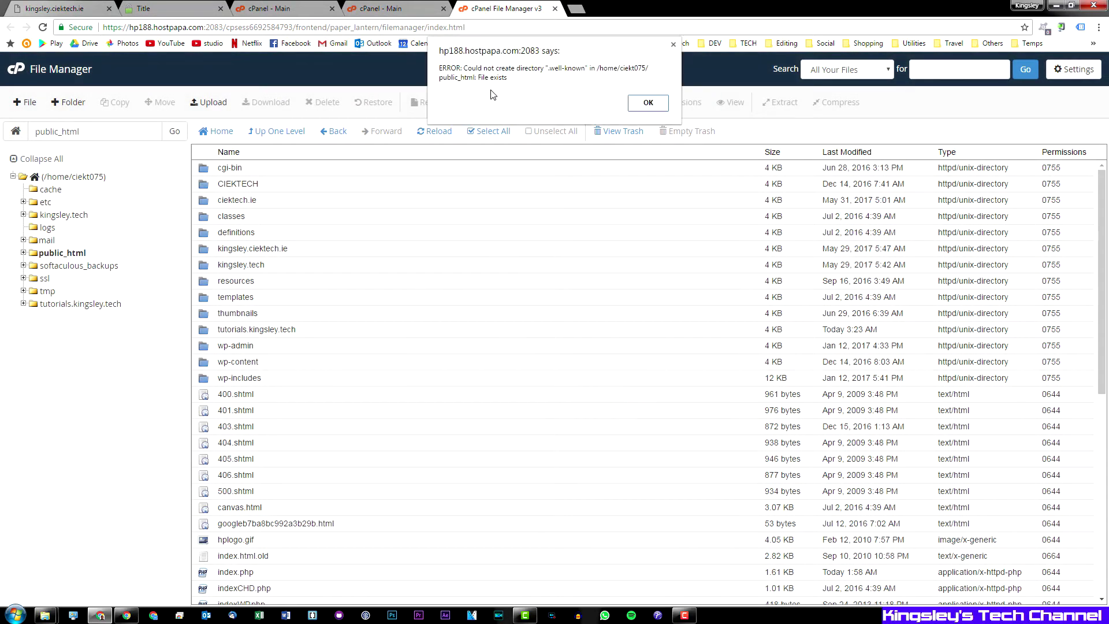
left_click_drag(480, 79, 508, 78)
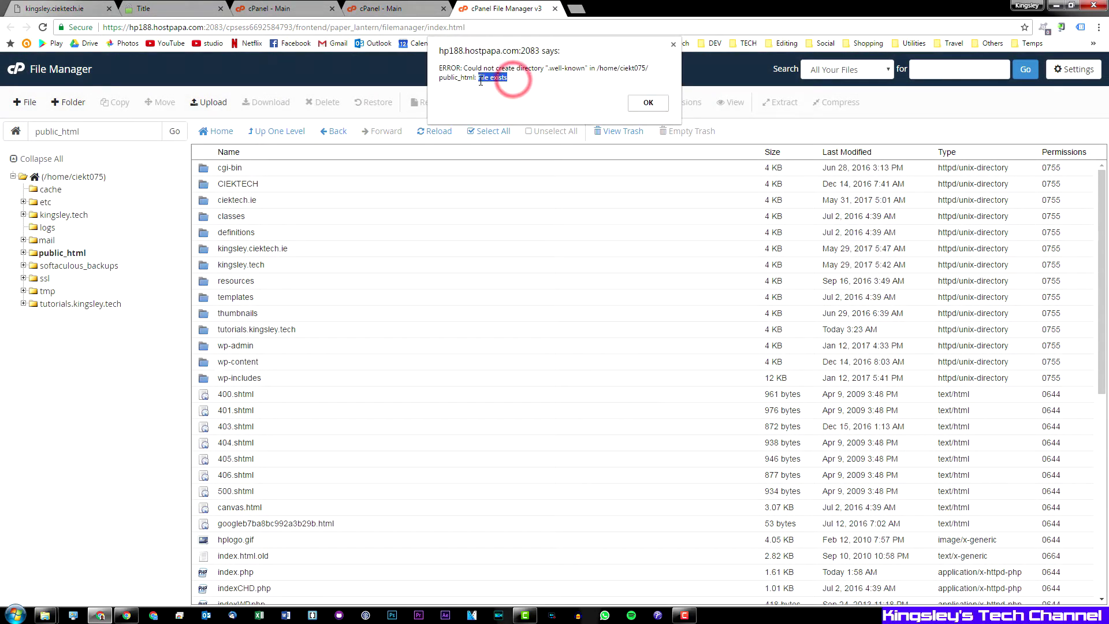
left_click(649, 101)
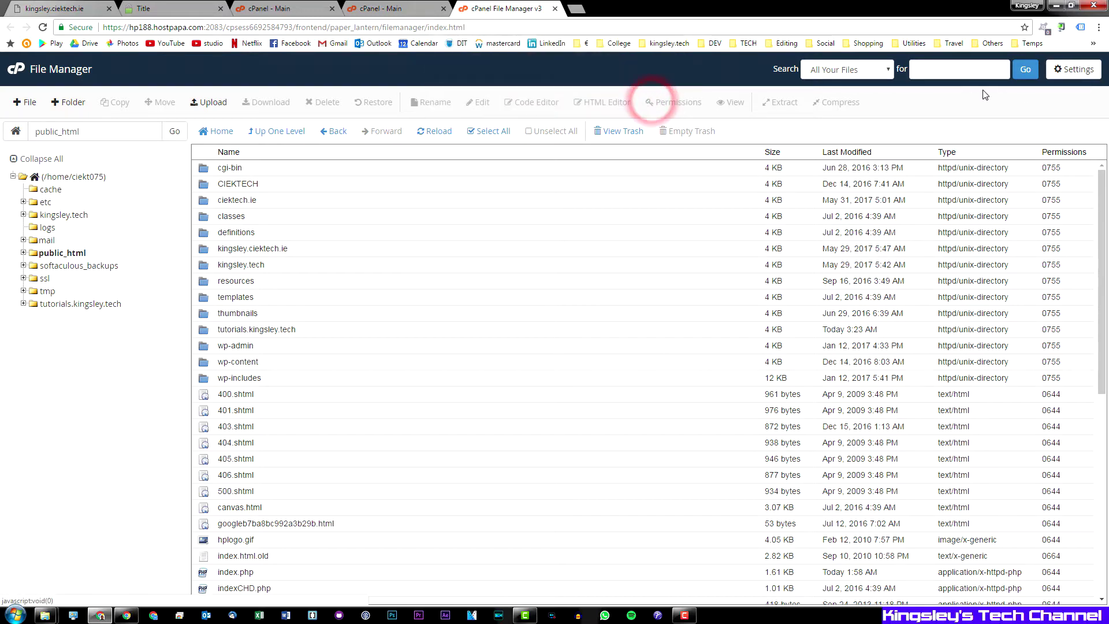
scroll(283, 263, "down", 2)
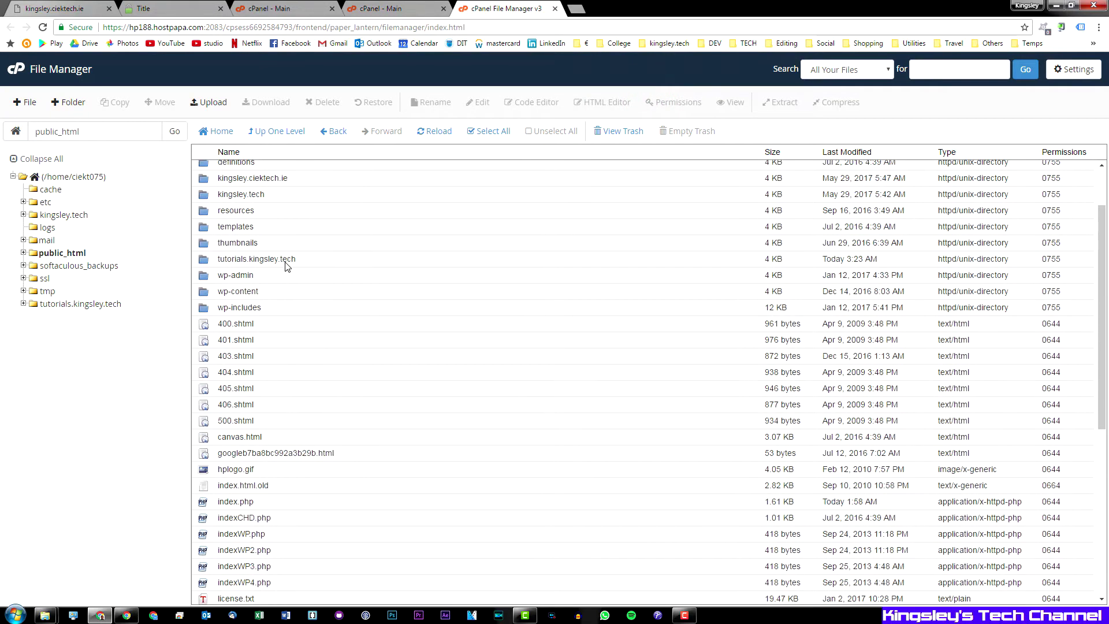
scroll(283, 263, "up", 2)
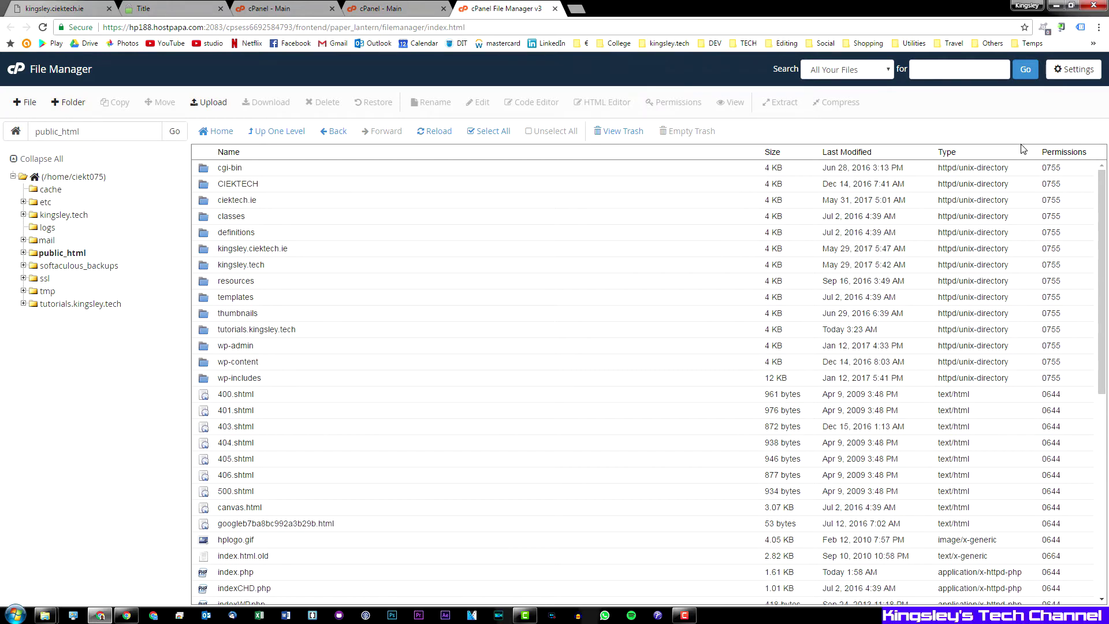
- Enable Show Hidden Files in File Manager settings and save
left_click(1074, 70)
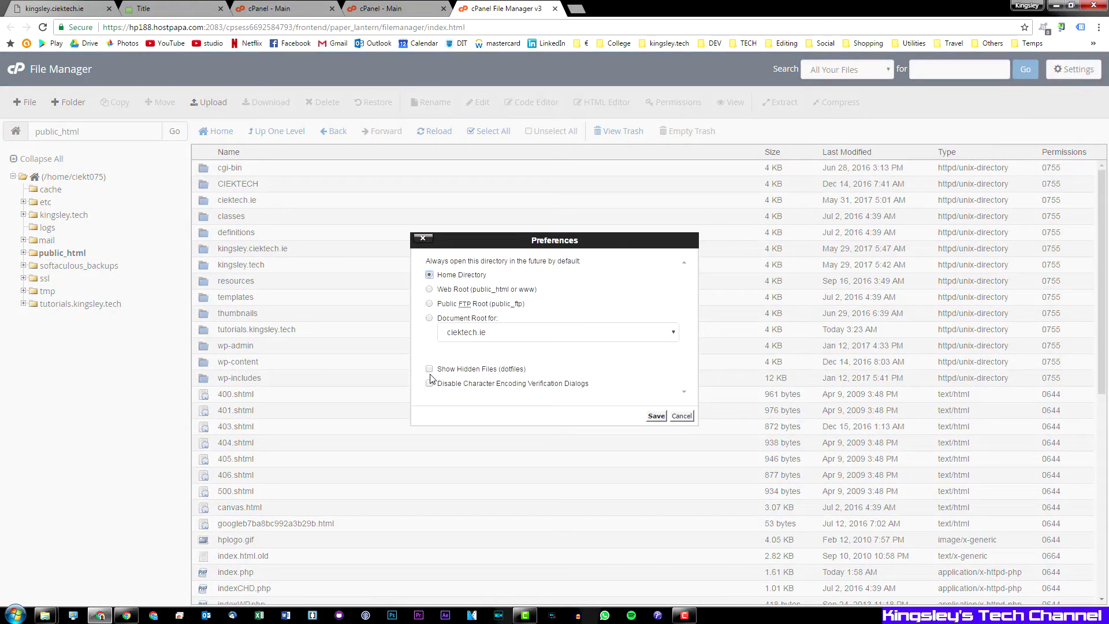
left_click(429, 368)
left_click(653, 415)
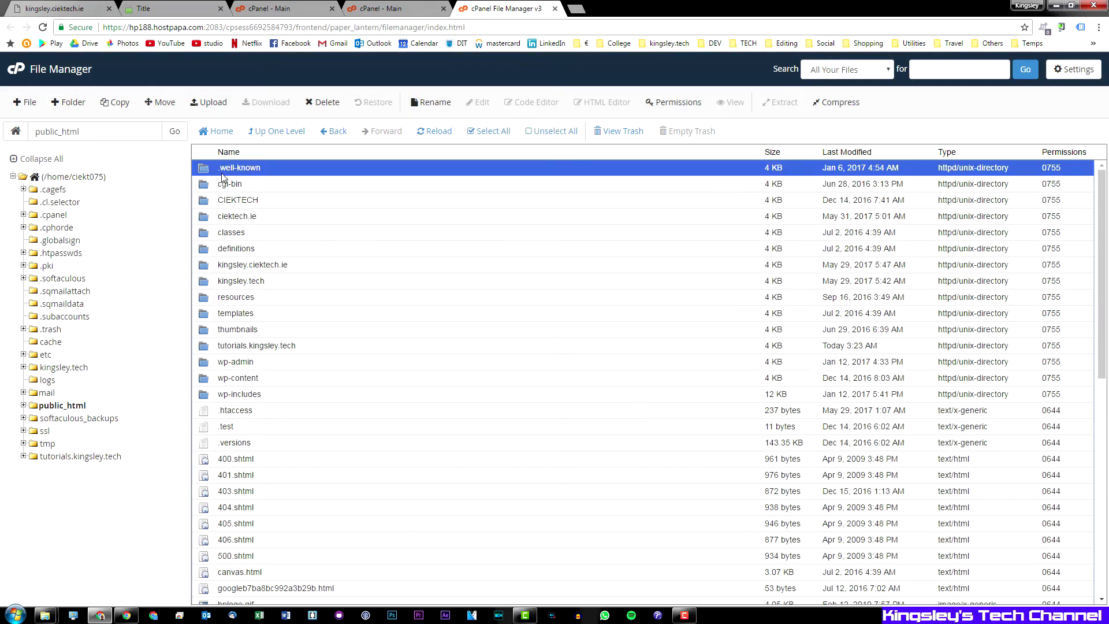
- Go into .well-known/acme-challenge and bring up its upload page
double_click(268, 172)
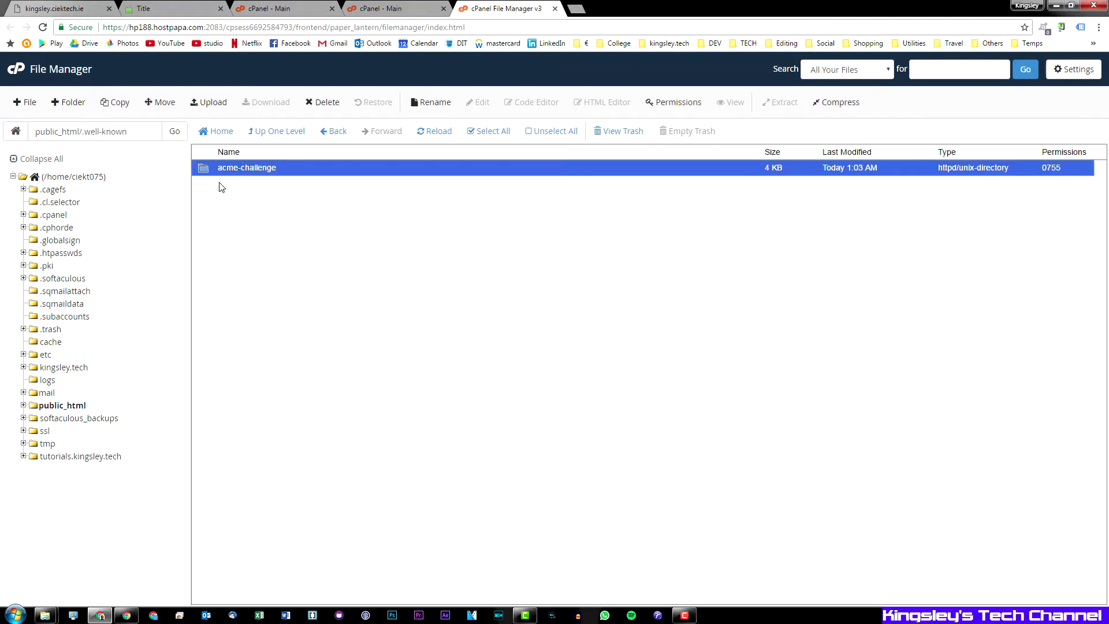
double_click(380, 167)
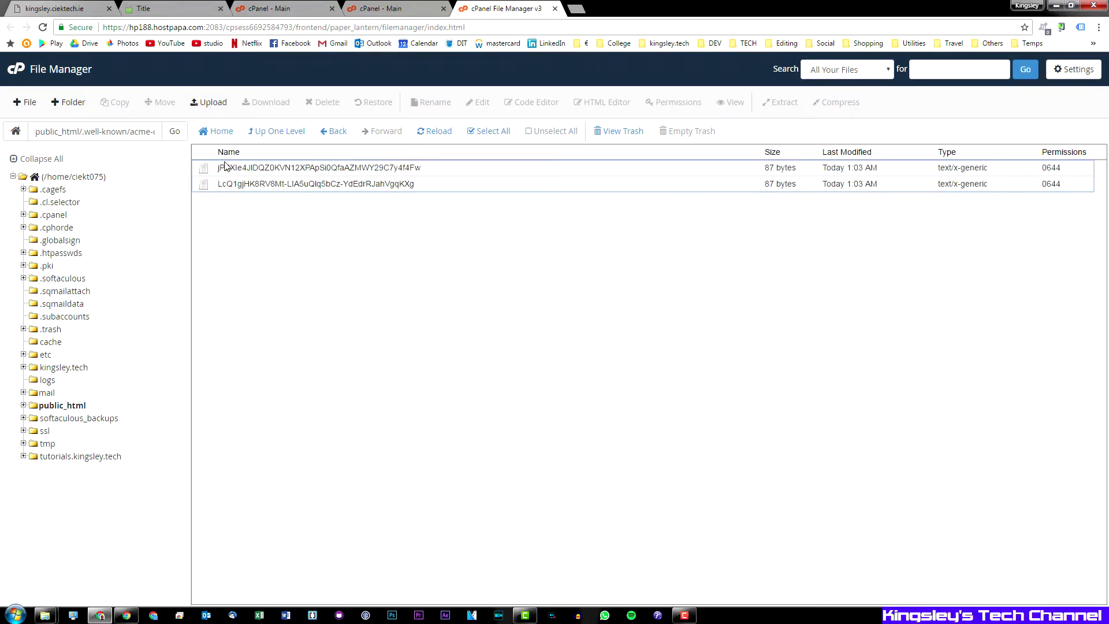
left_click(211, 103)
left_click(554, 259)
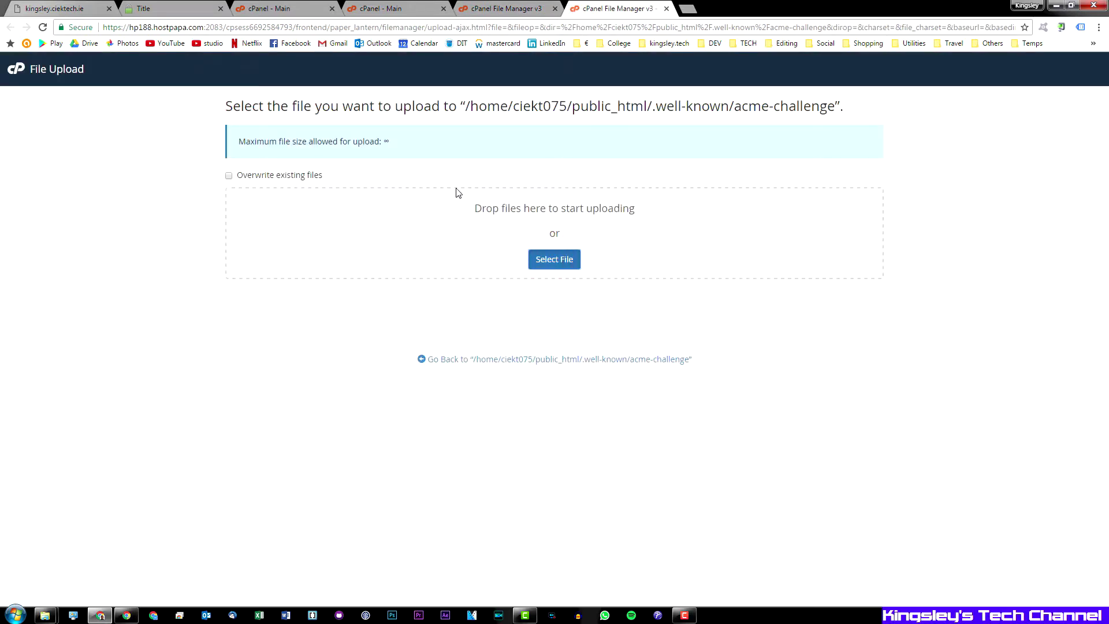
- Select the verification file for upload, then cancel without uploading it
left_click(563, 258)
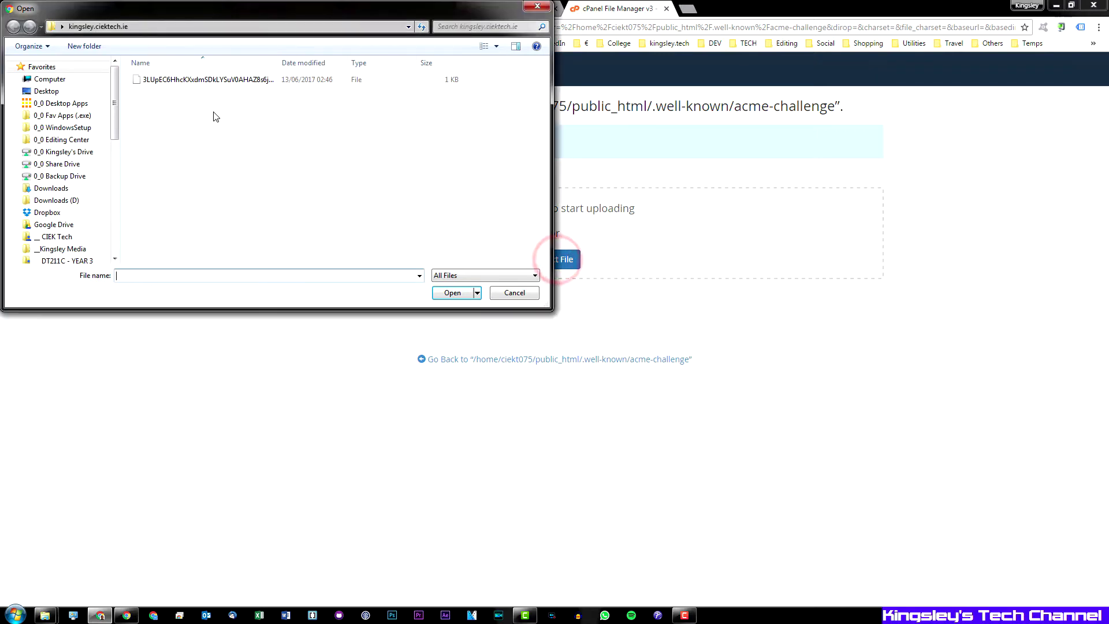
left_click(195, 79)
left_click(520, 292)
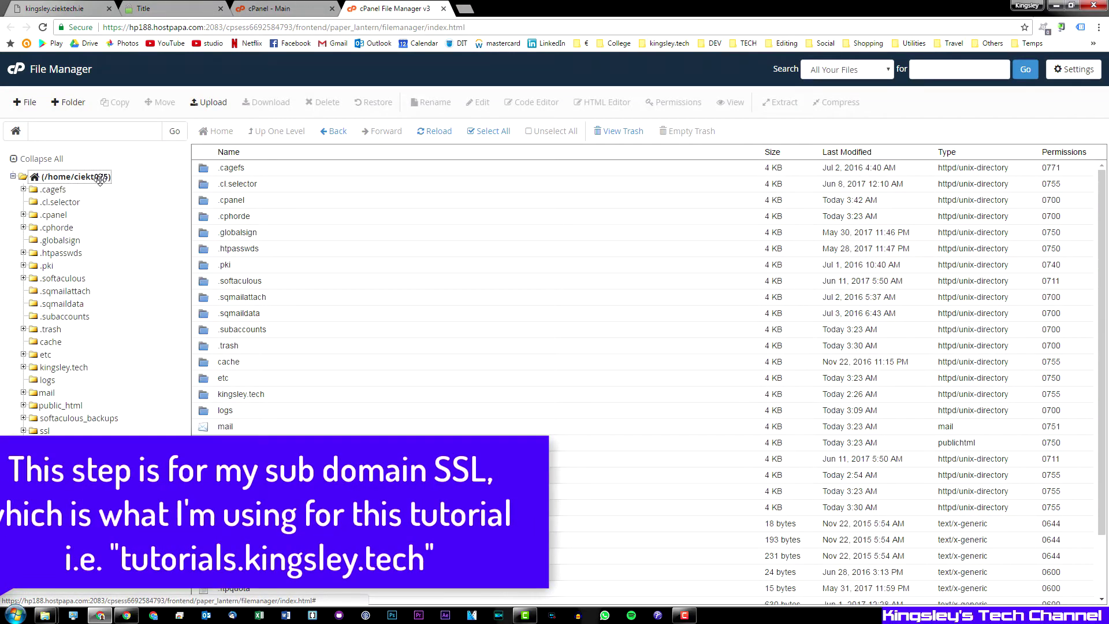
- Create a .well-known folder inside tutorials.kingsley.tech and open it
left_click(242, 232)
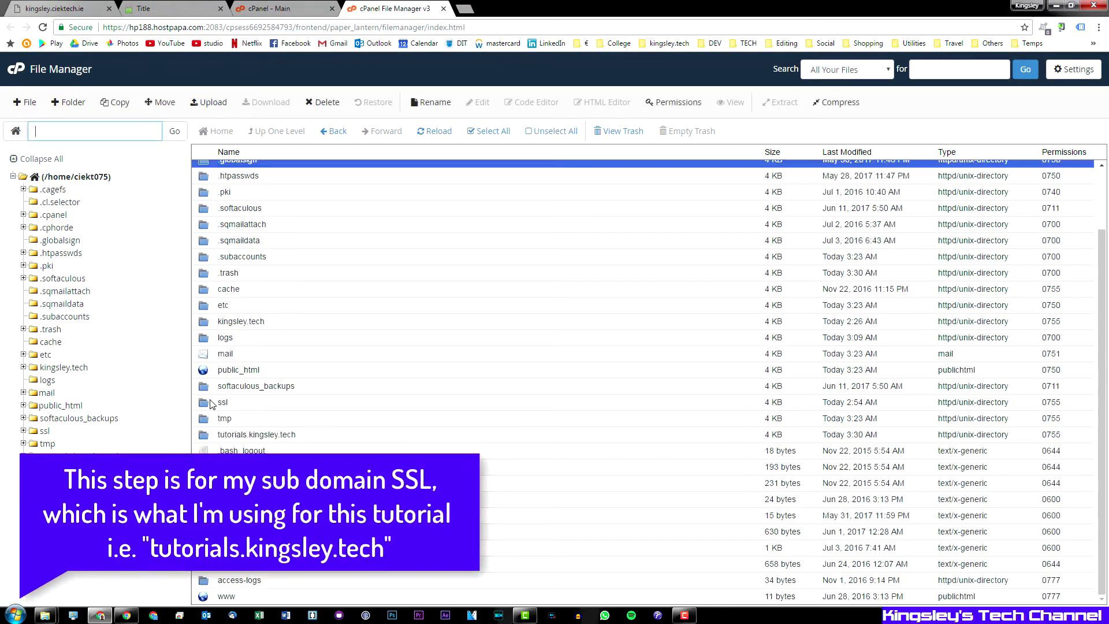
scroll(243, 435, "down", 2)
left_click(242, 434)
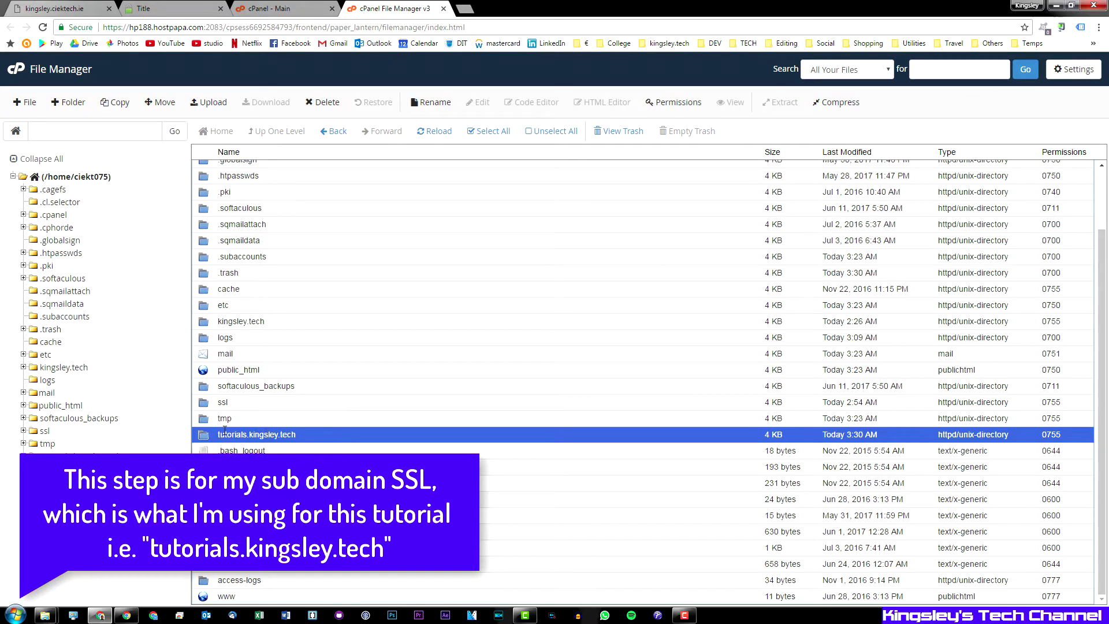
double_click(343, 438)
left_click(64, 102)
type(".well-known")
left_click(633, 386)
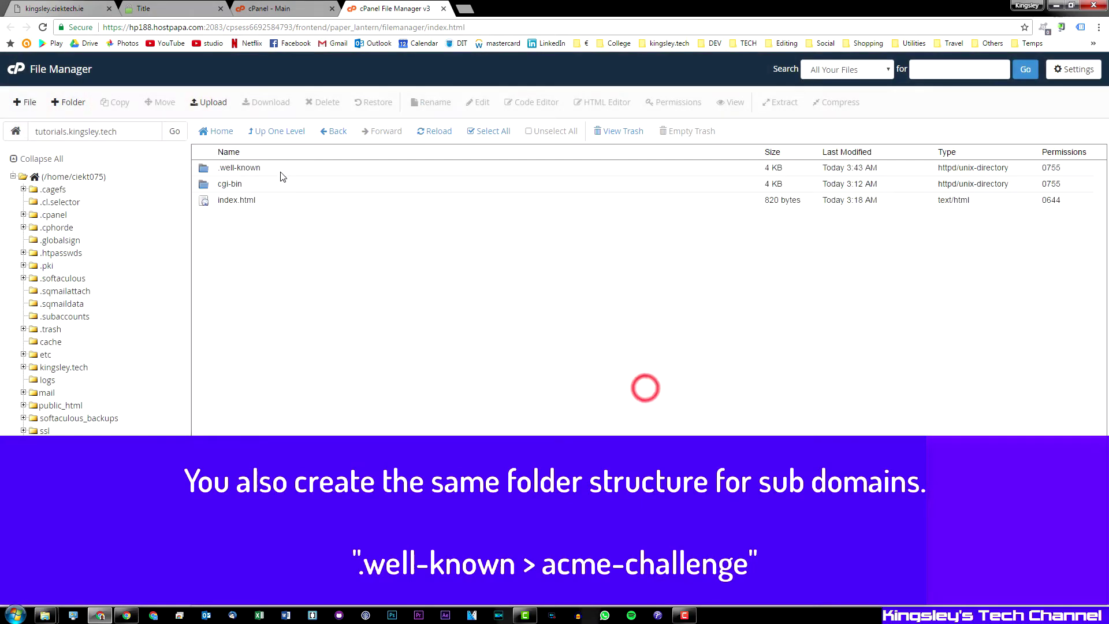
double_click(279, 168)
- Create an acme-challenge folder inside .well-known and open it
left_click(70, 102)
type("acme-challenge")
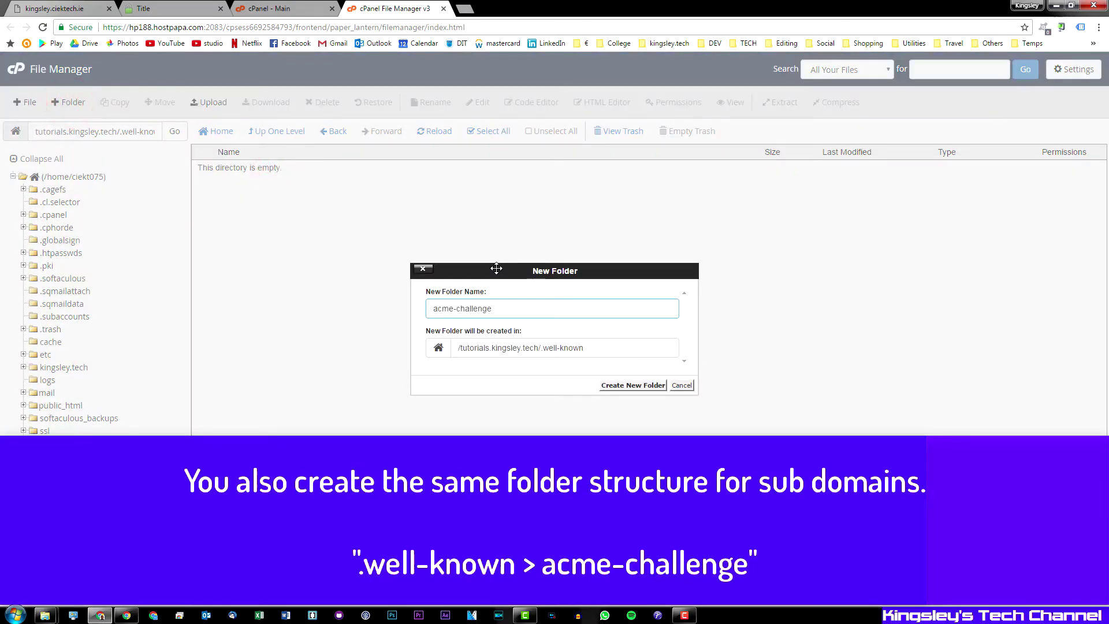
left_click(634, 386)
double_click(265, 165)
- Upload the verification file into acme-challenge, confirm it is listed, and return to SSL For Free
left_click(205, 101)
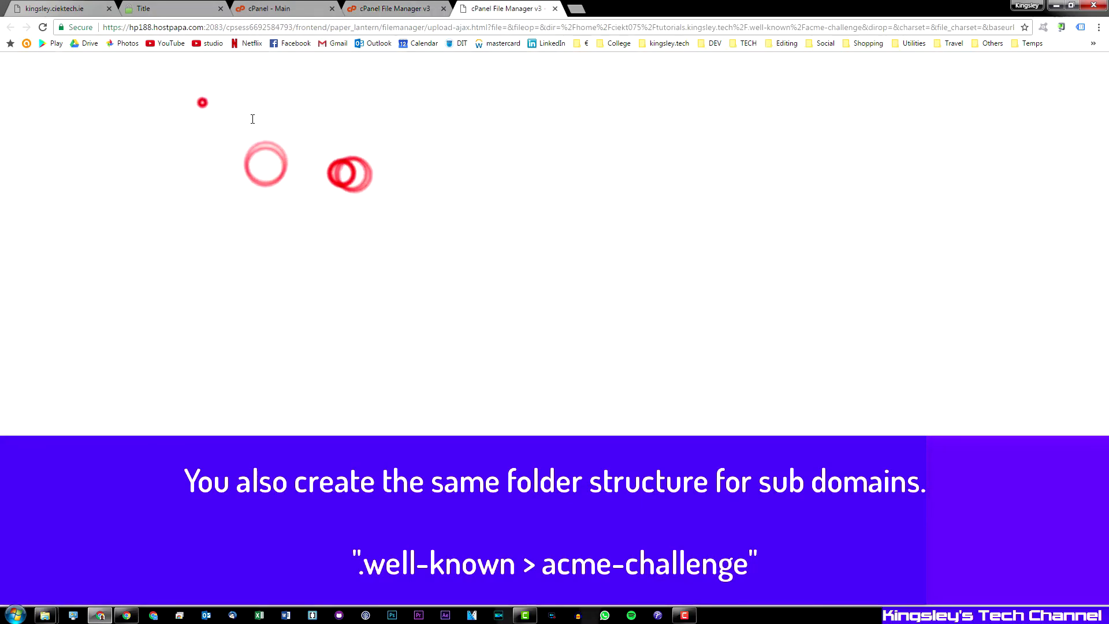
left_click(553, 280)
left_click(89, 25)
left_click(173, 79)
left_click(452, 293)
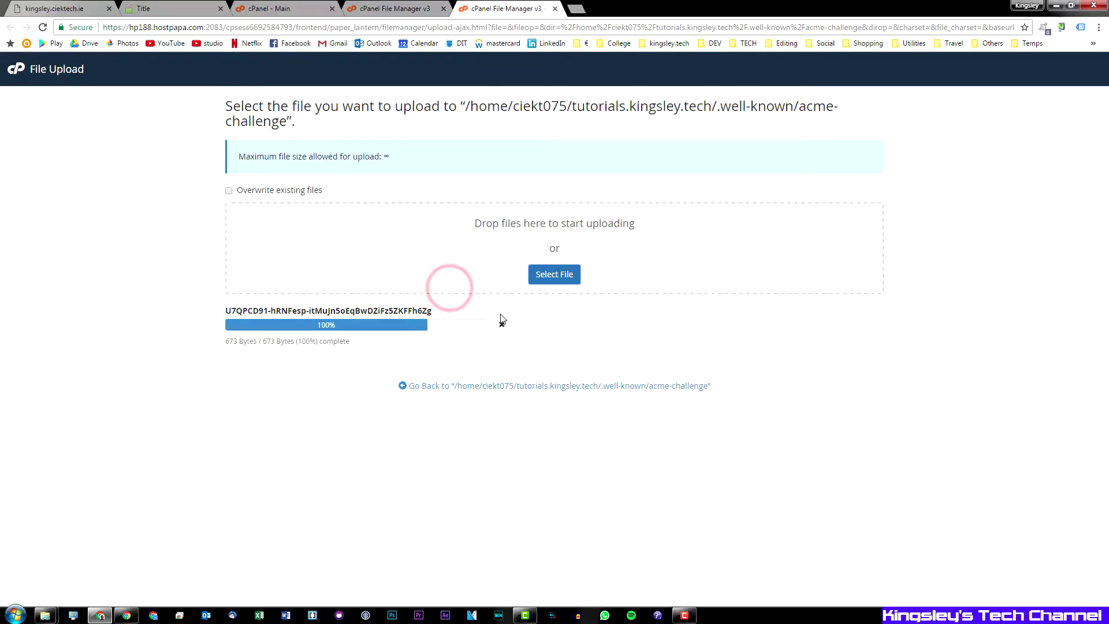
left_click(463, 387)
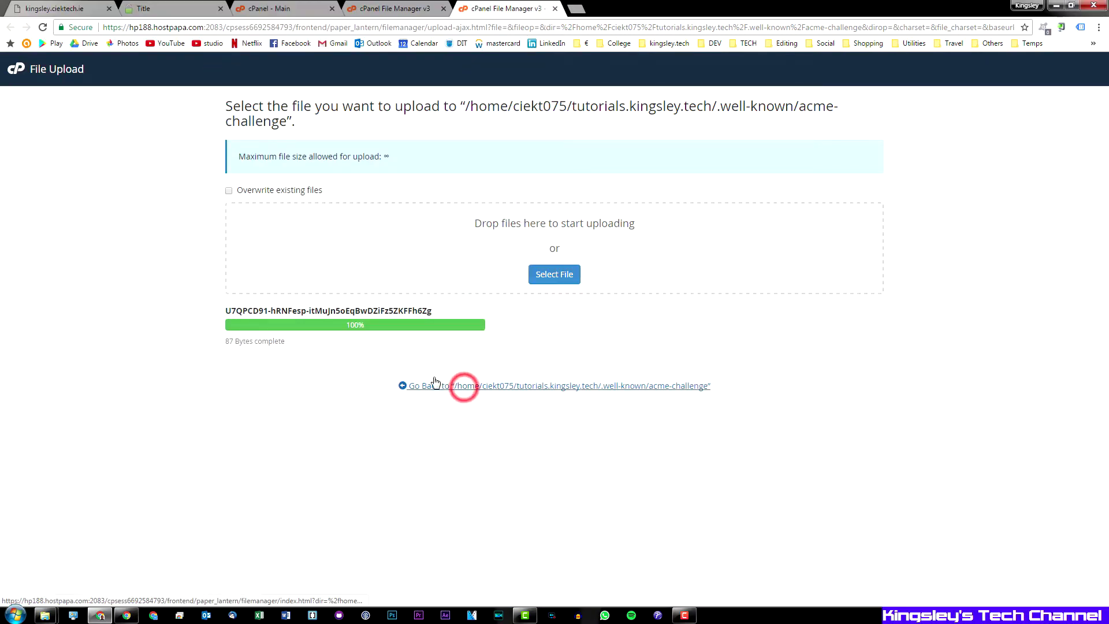
left_click(319, 167)
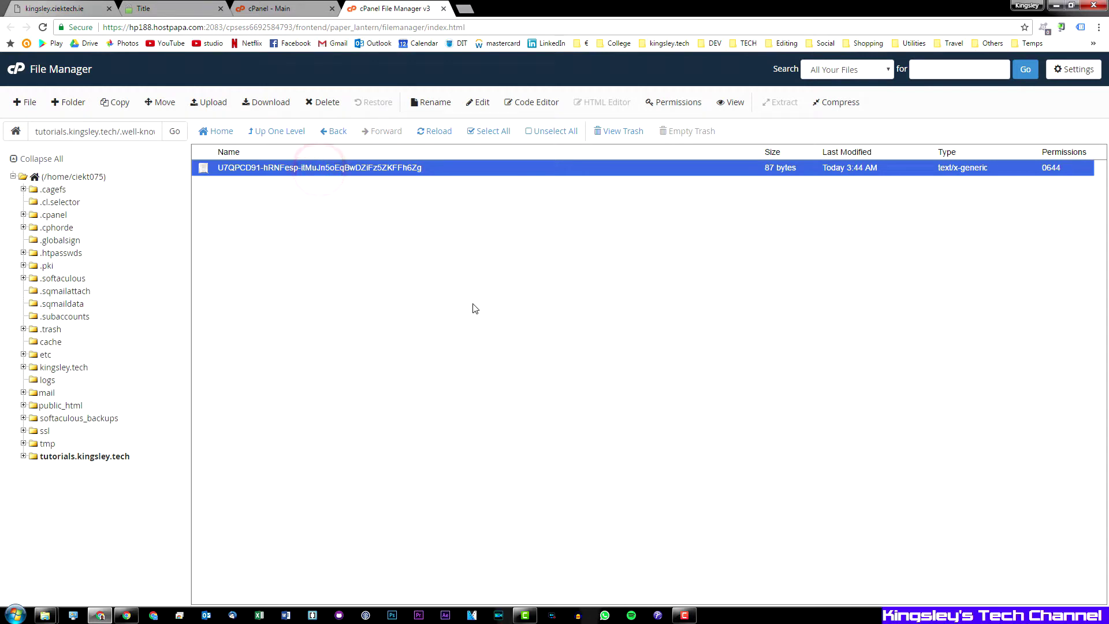
left_click(443, 9)
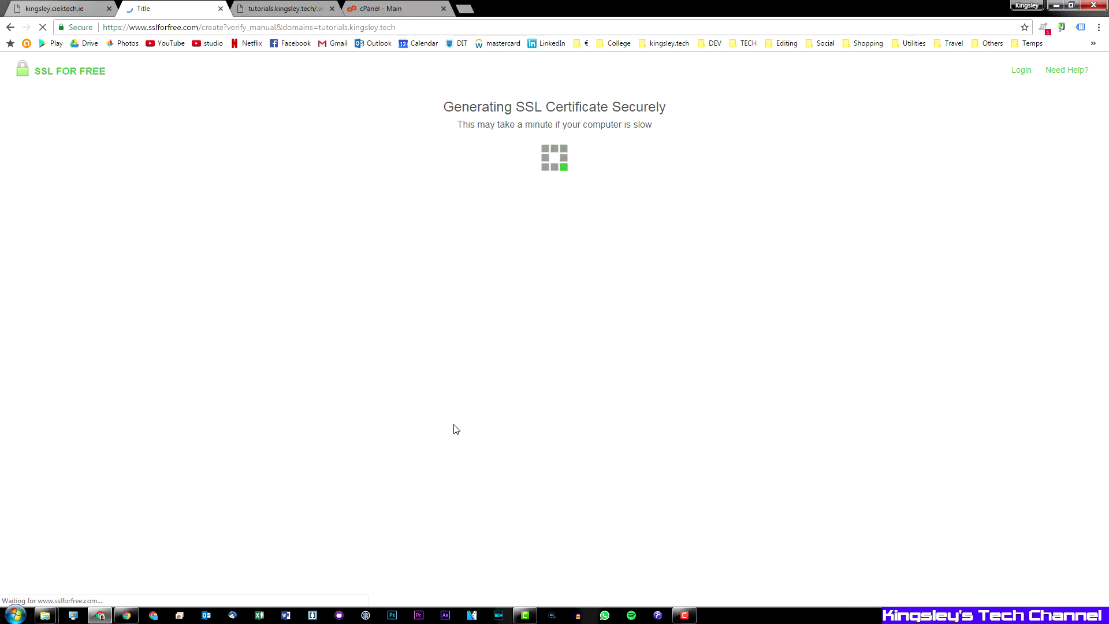
- Create an SSL For Free account with an email and password for certificate expiry notifications
left_click(591, 293)
left_click(872, 320)
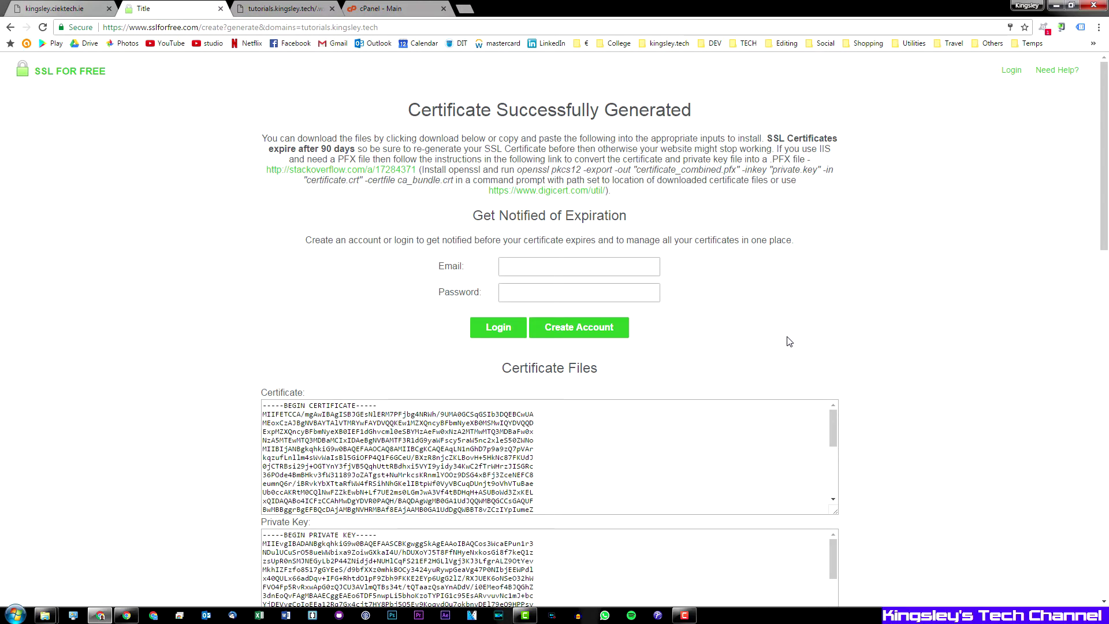
left_click(547, 261)
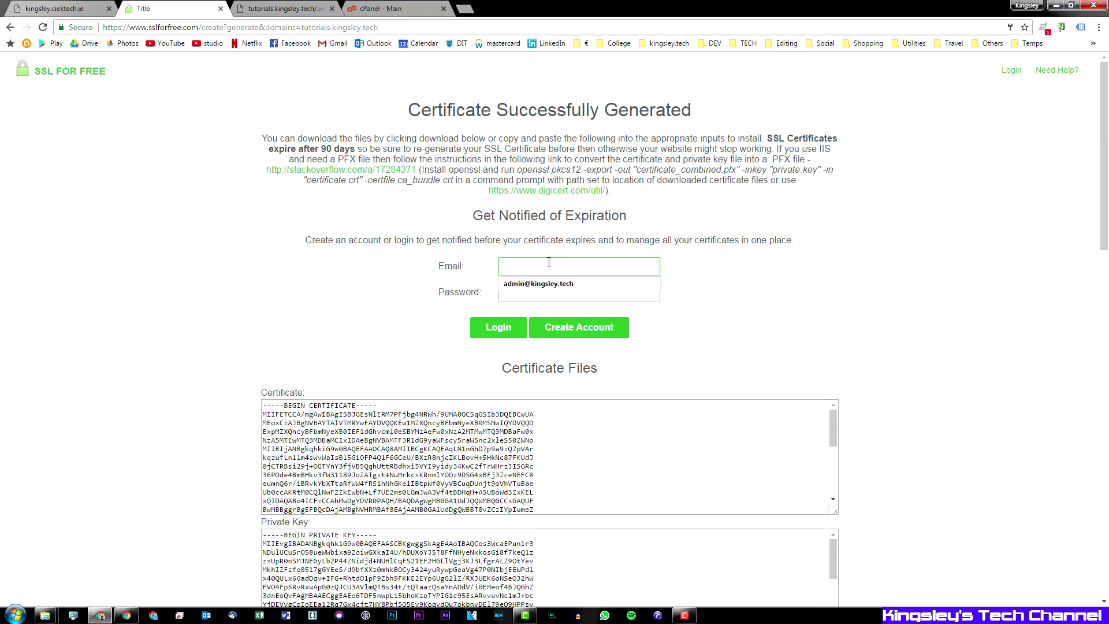
left_click(609, 268)
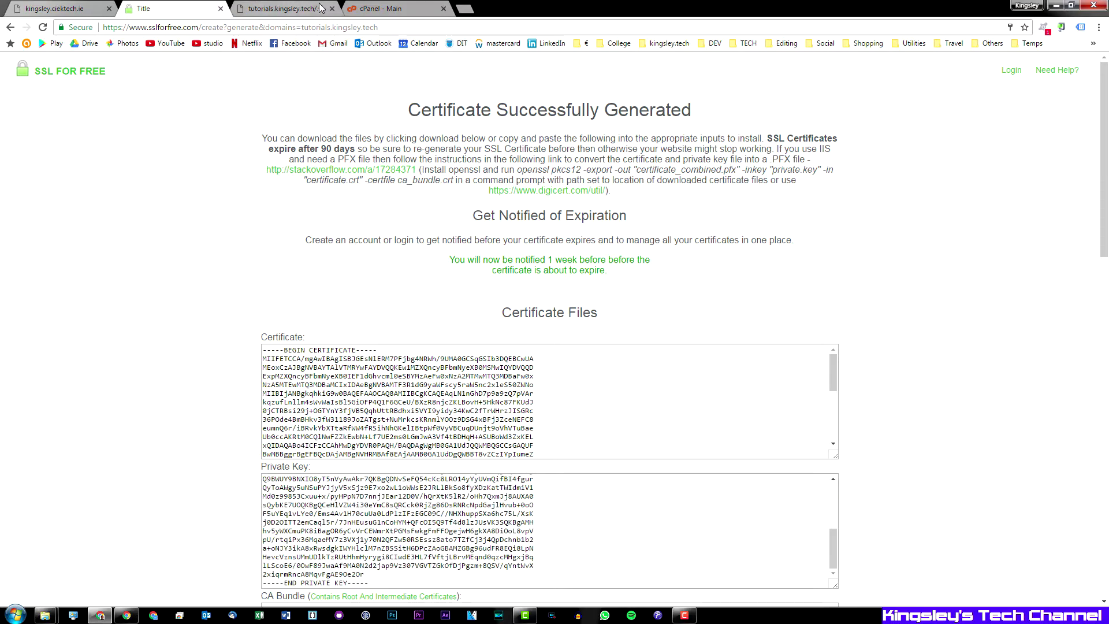
- In the cPanel dashboard, go to SSL/TLS and its Install an SSL Website page
left_click(398, 8)
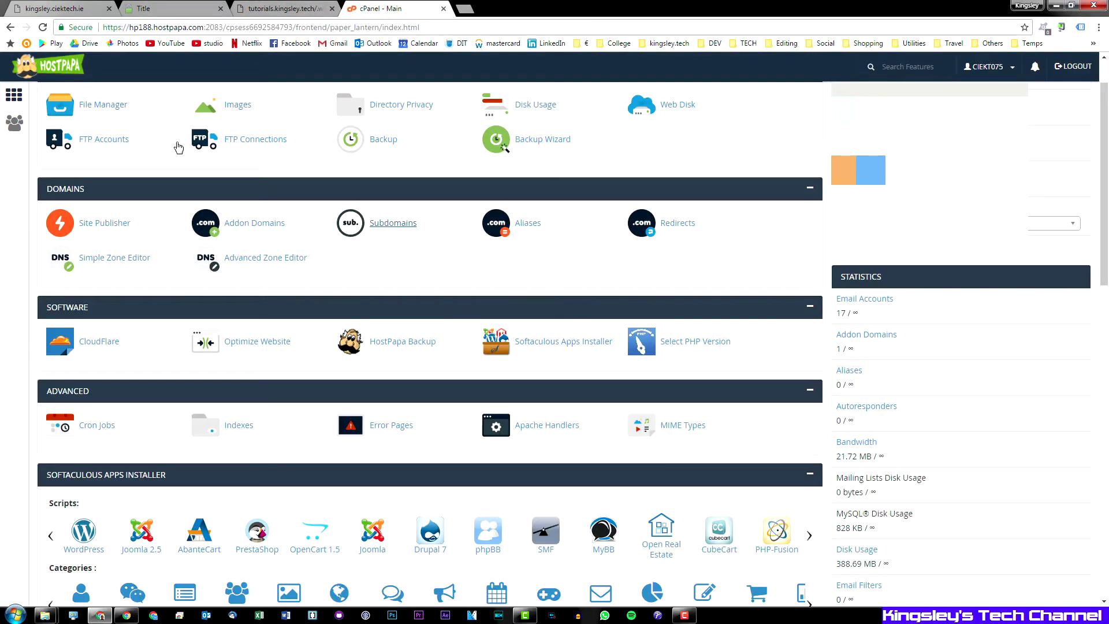
scroll(196, 160, "down", 1)
scroll(198, 162, "down", 8)
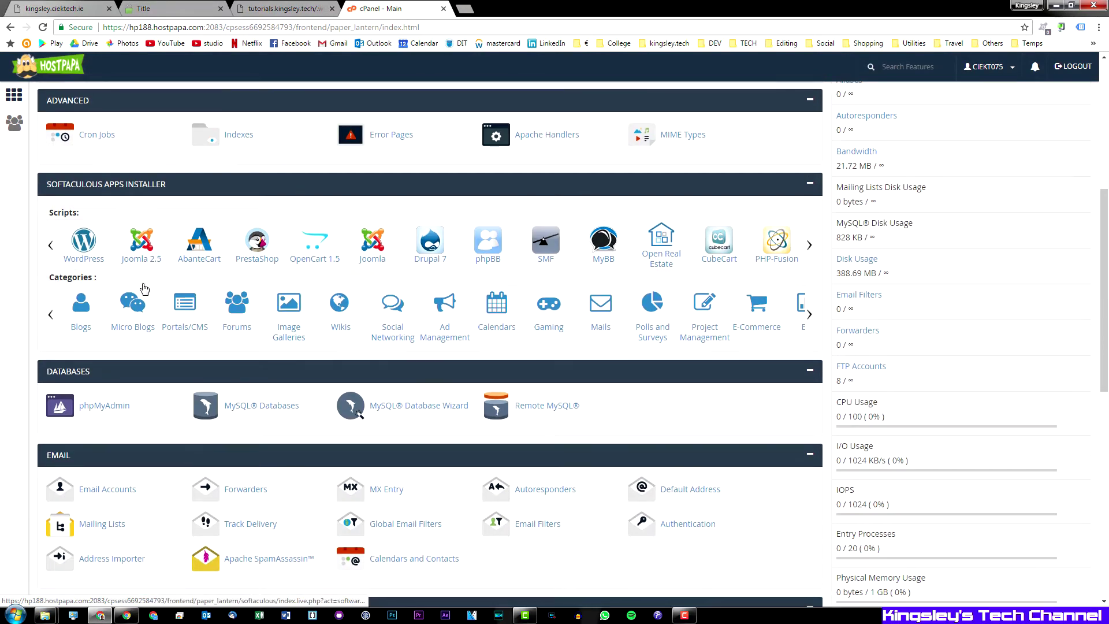
scroll(110, 323, "down", 3)
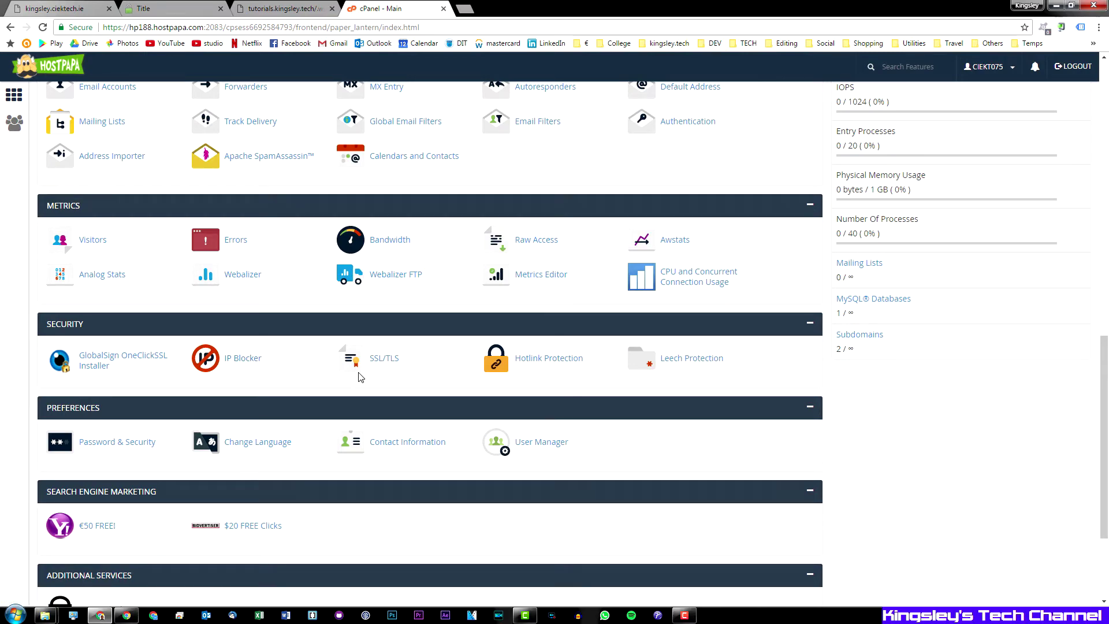
left_click(354, 356)
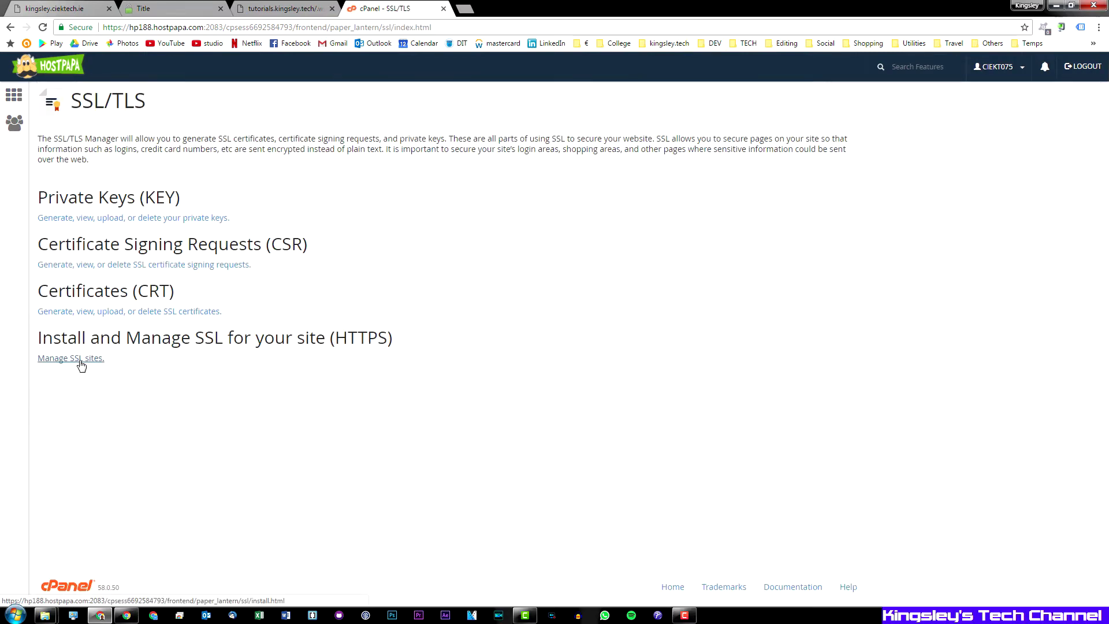
left_click(79, 360)
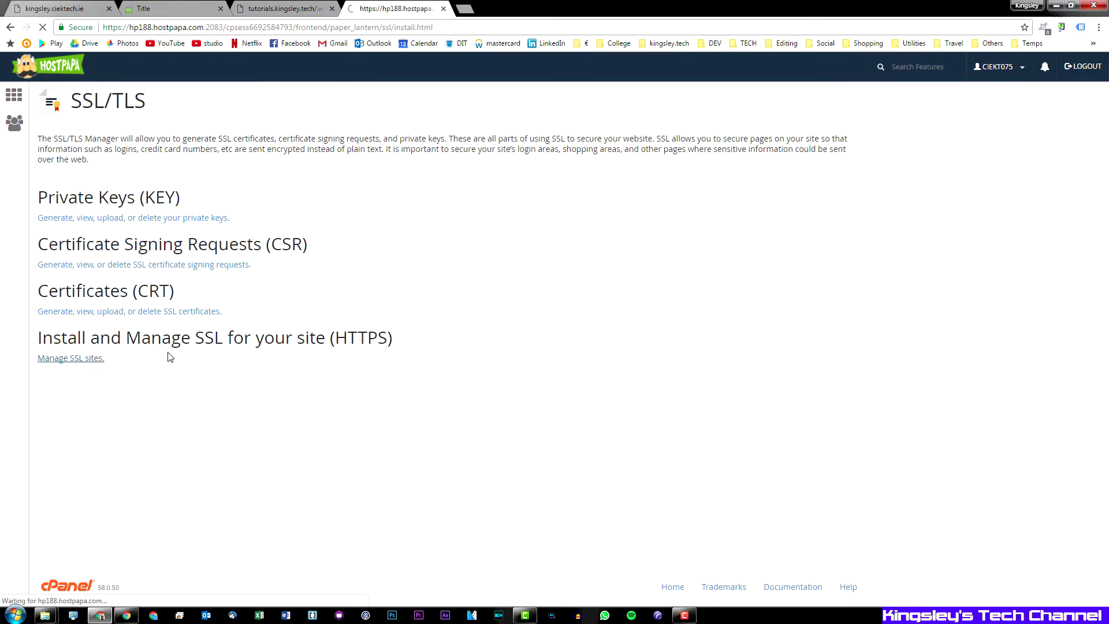
- Choose tutorials.kingsley.tech from the install form's Domain list
scroll(140, 396, "down", 9)
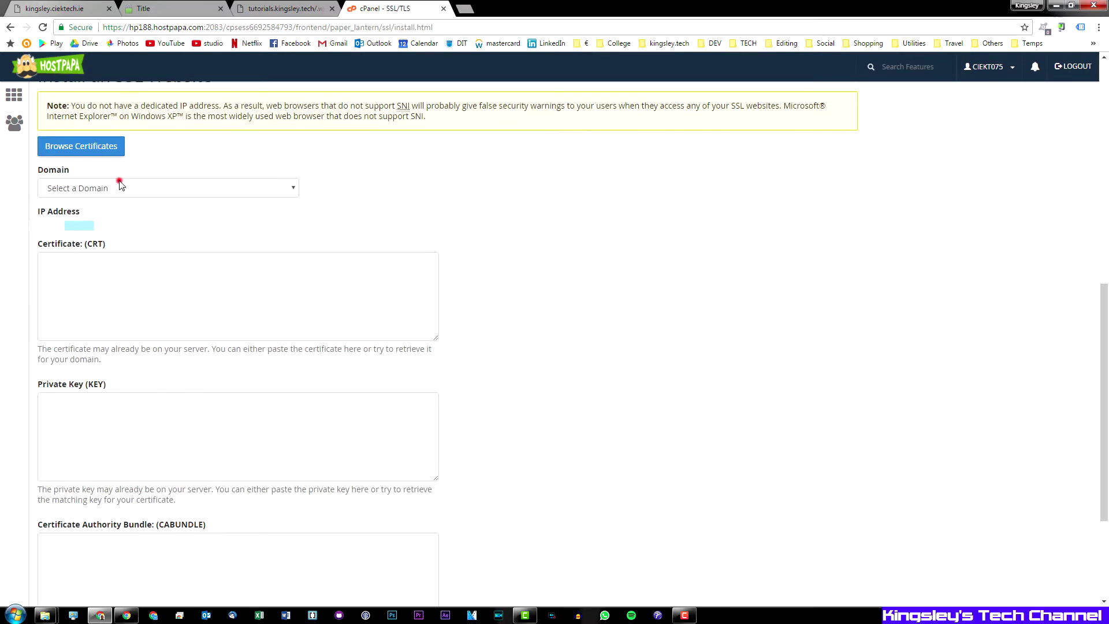
left_click(120, 184)
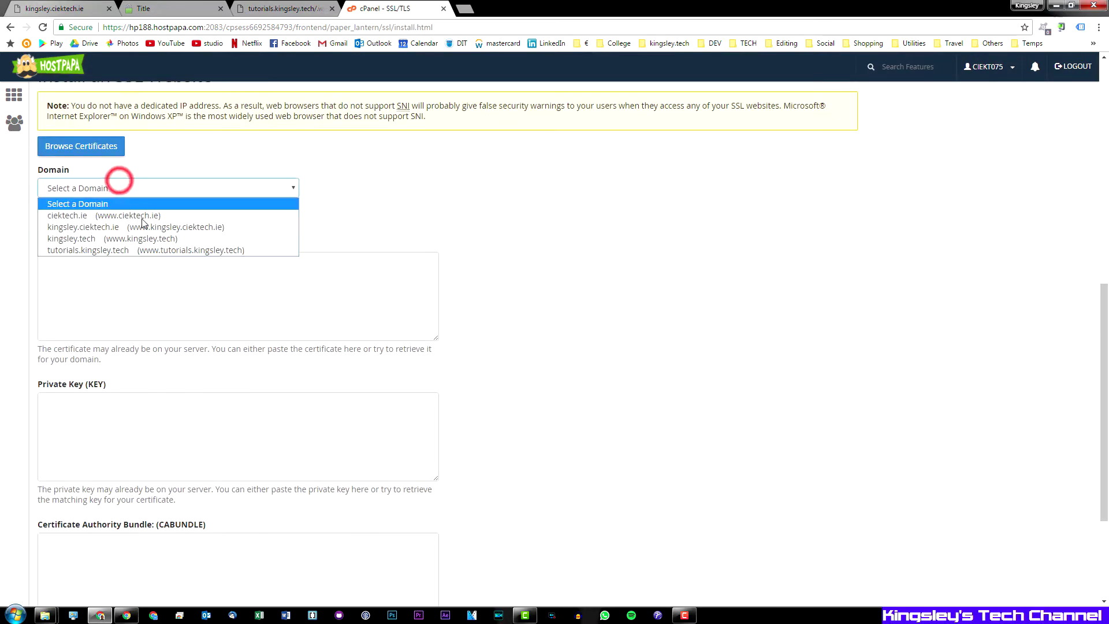
left_click(112, 251)
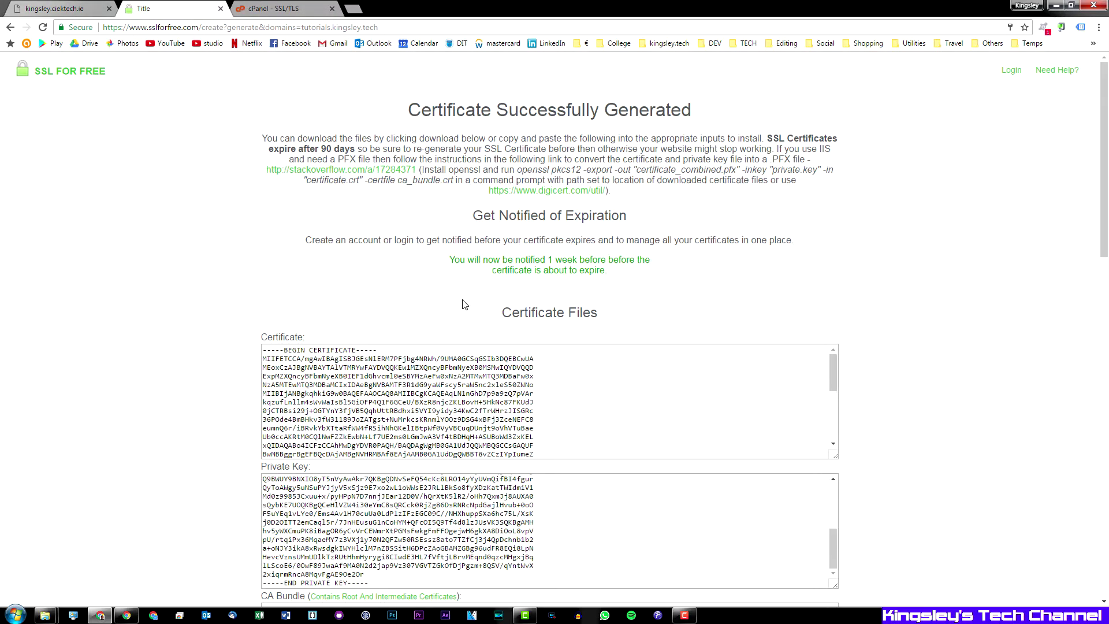
- Select all of the generated certificate text and copy it with Ctrl+A, Ctrl+C
left_click(380, 393)
left_click_drag(365, 393, 363, 385)
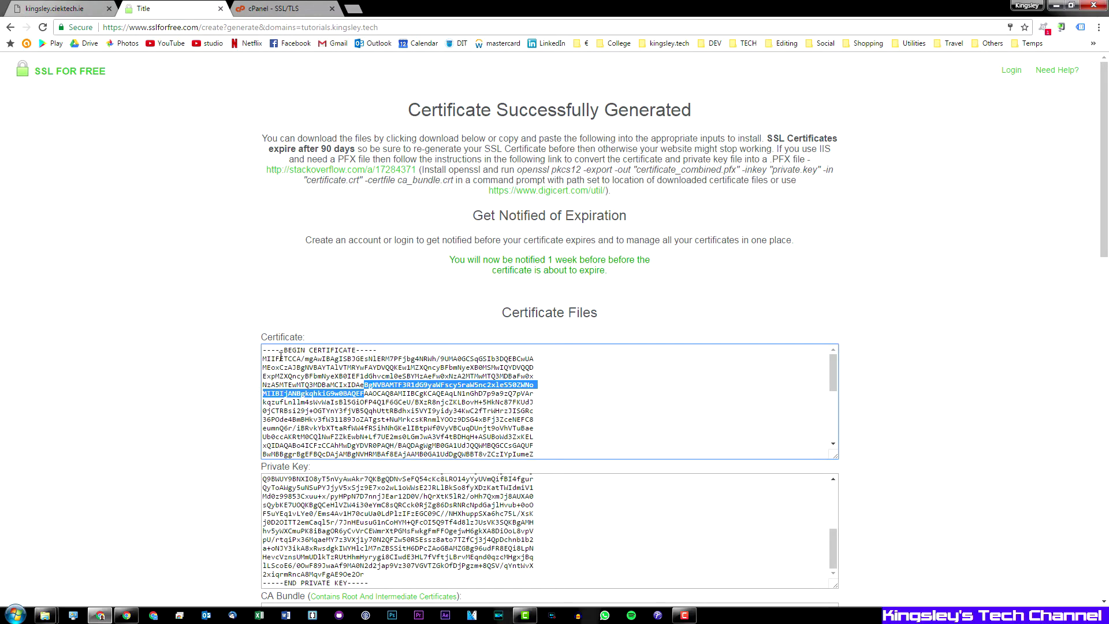
key("ctrl+a")
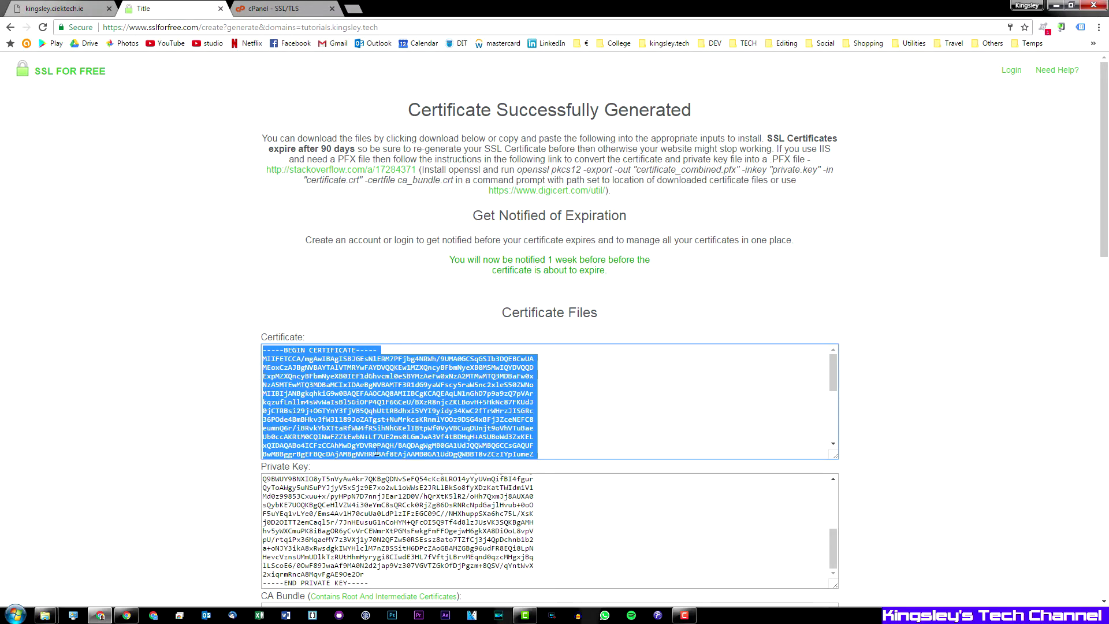
key("ctrl+c")
- Paste the certificate into Certificate (CRT) and use Autofill by Certificate to fill the remaining fields
left_click(292, 8)
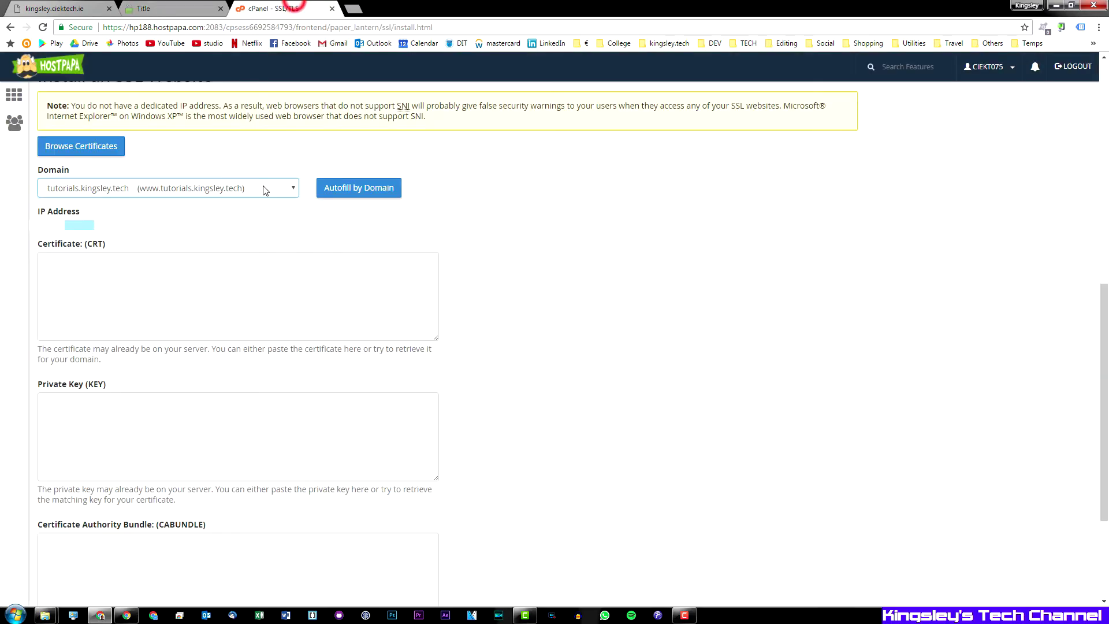
left_click(135, 272)
key("ctrl+v")
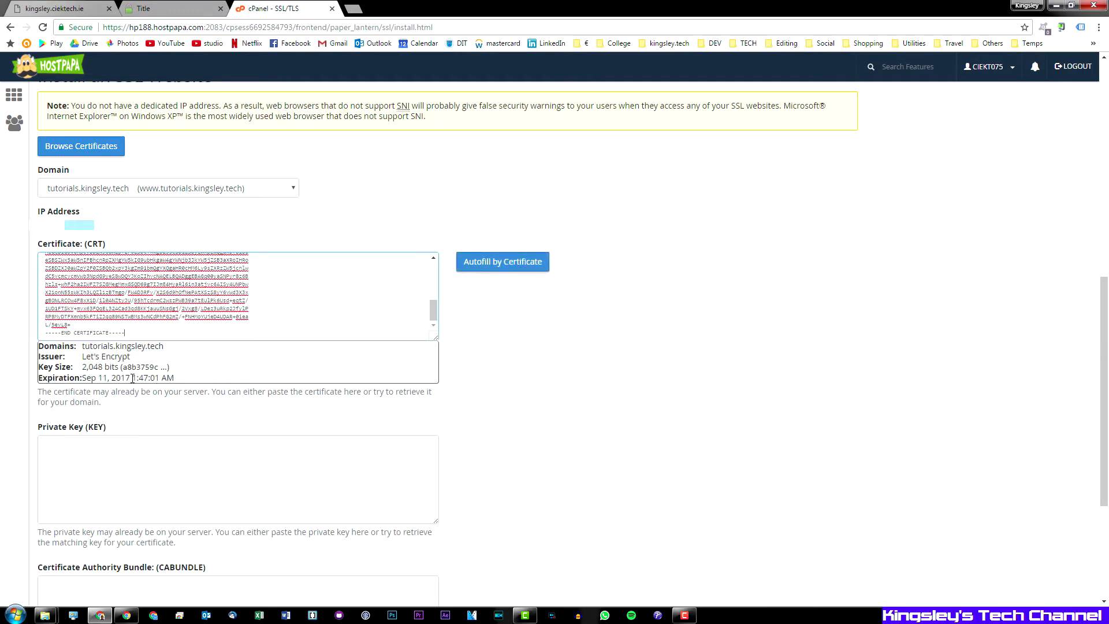
left_click_drag(44, 347, 172, 379)
left_click(179, 378)
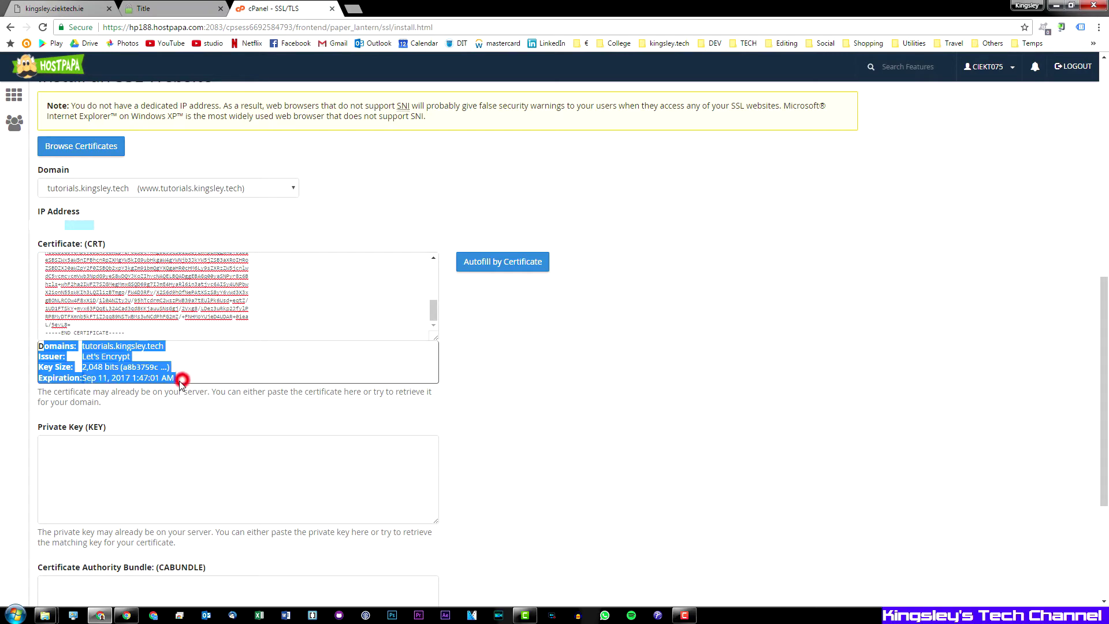
left_click(504, 263)
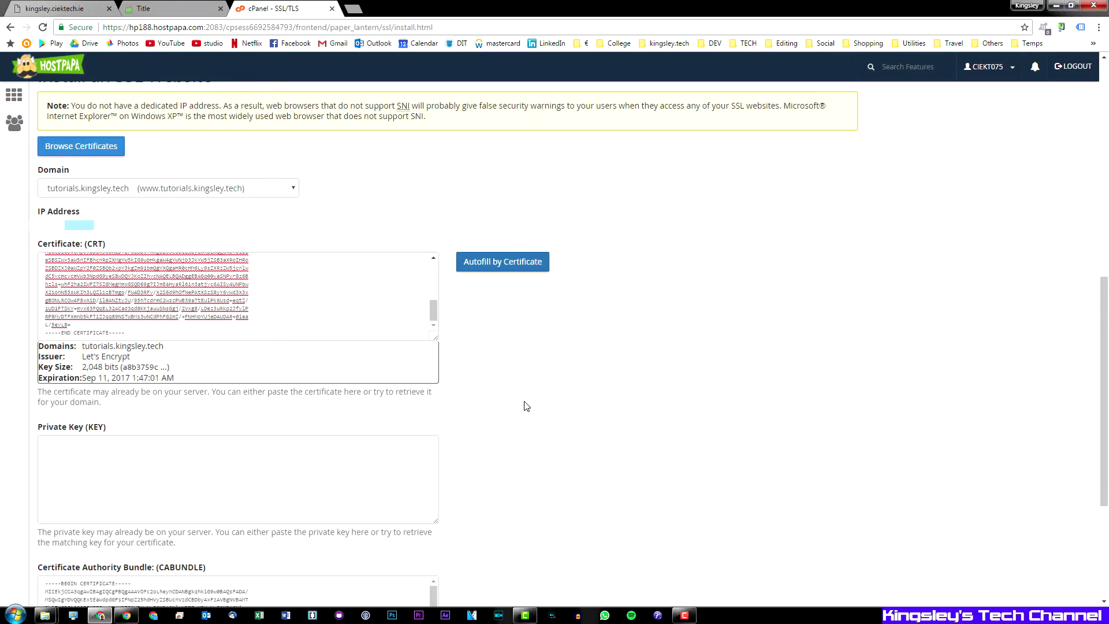
- Copy the generated private key from SSL For Free and paste it into the Private Key field
scroll(335, 384, "down", 3)
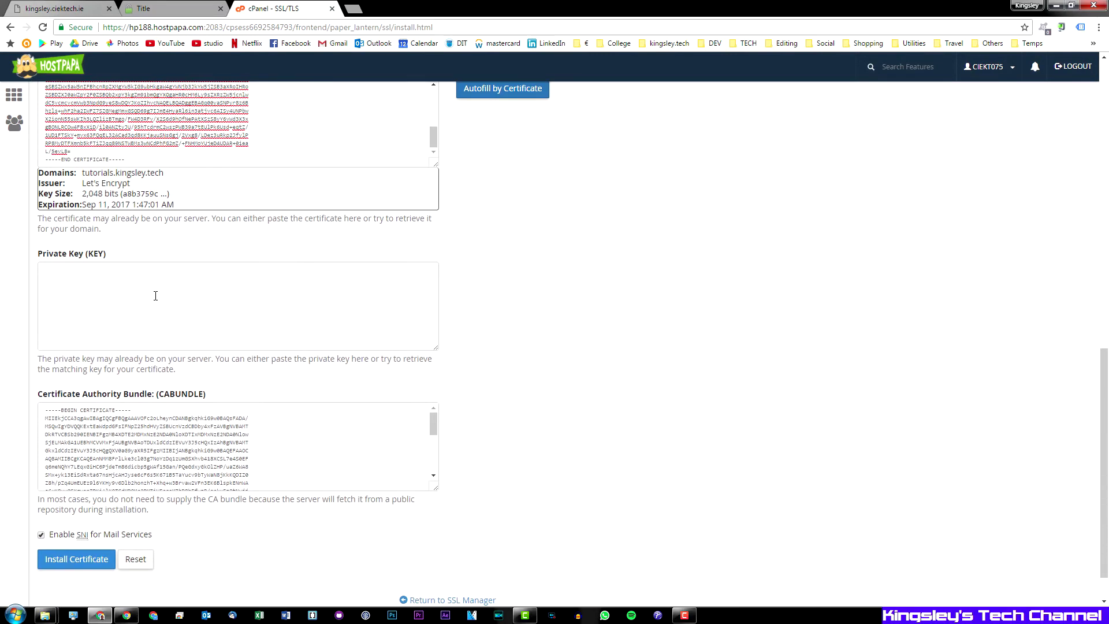
left_click(93, 280)
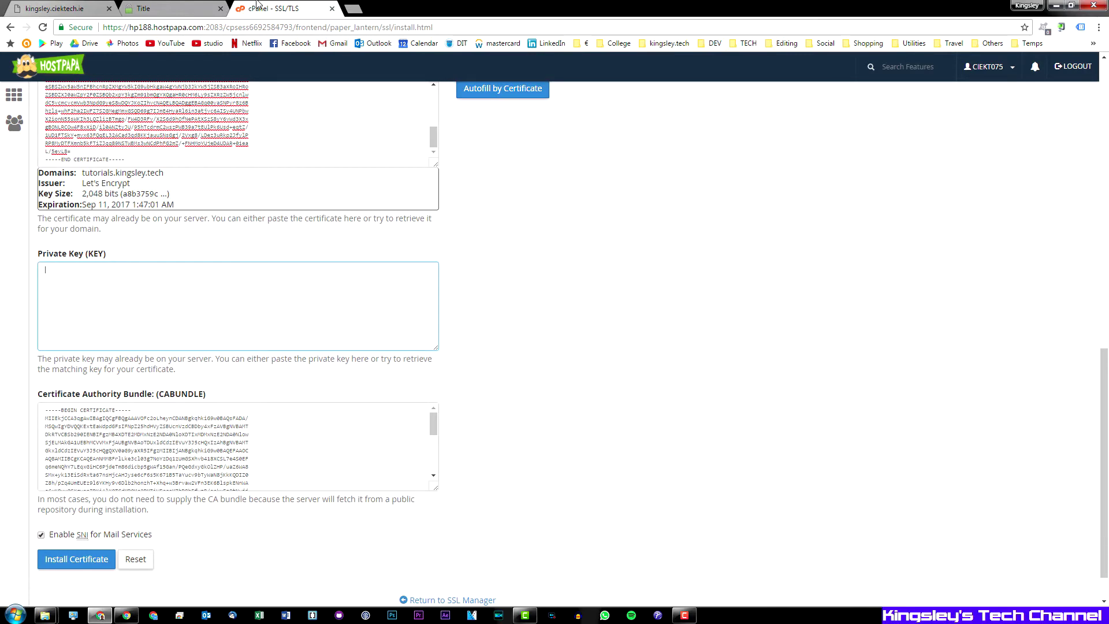
left_click(173, 7)
left_click(459, 541)
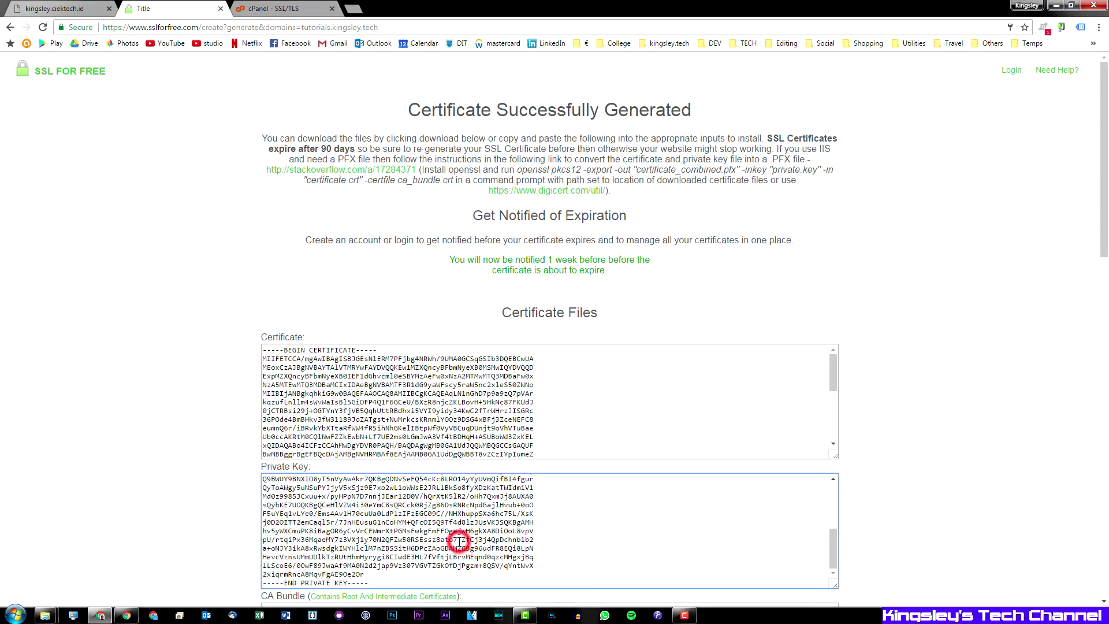
key("ctrl+a")
key("ctrl+c")
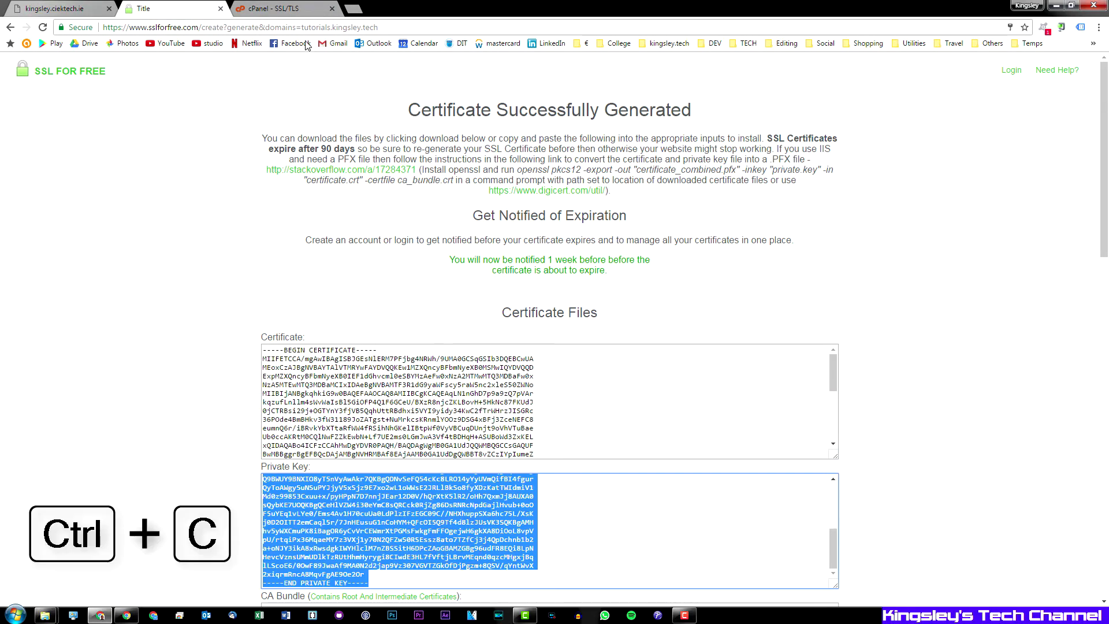
left_click(306, 8)
key("ctrl+v")
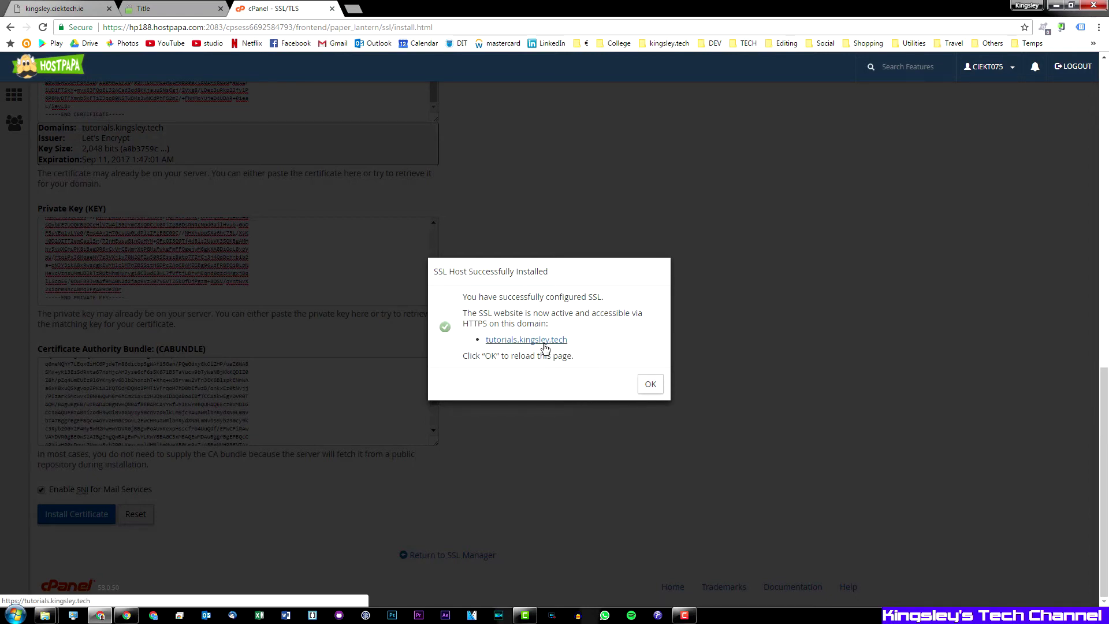
left_click(19, 5)
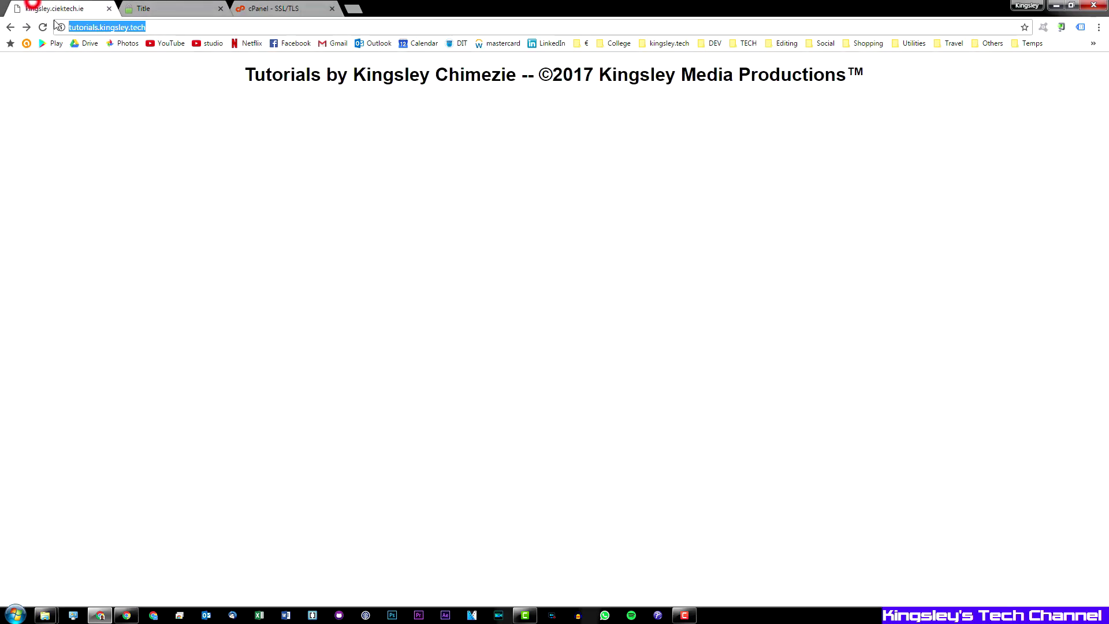
left_click(69, 28)
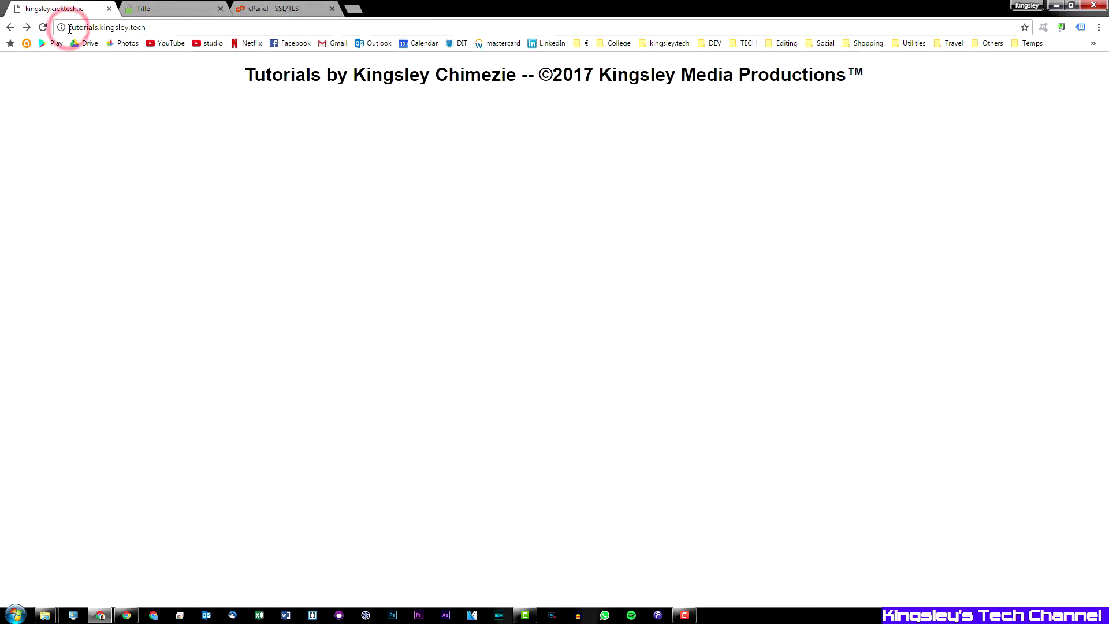
type("https://")
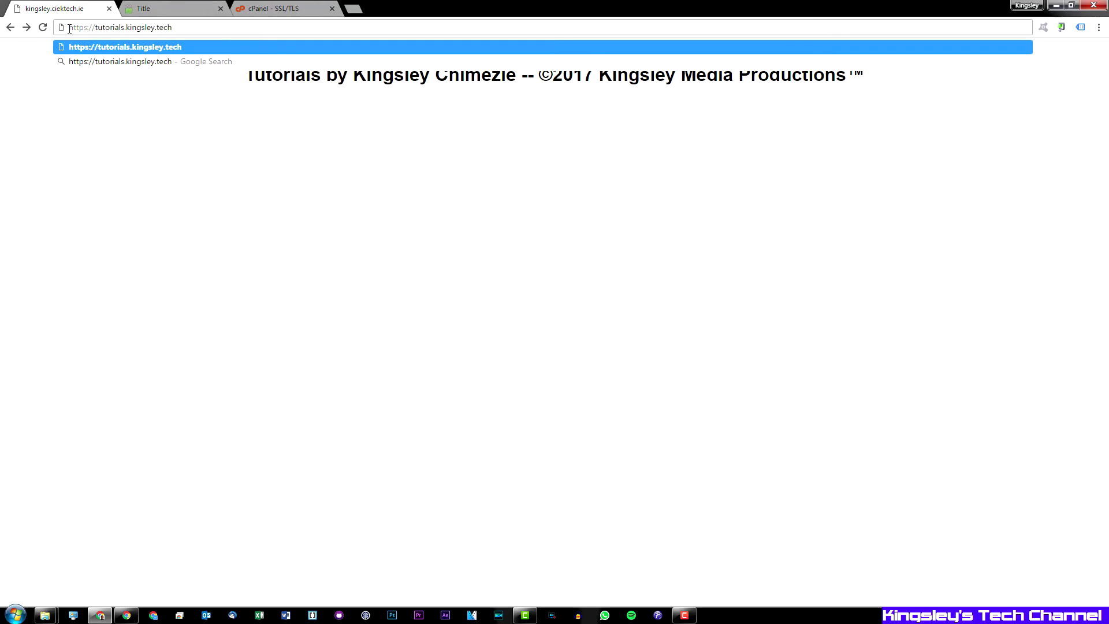
key("Return")
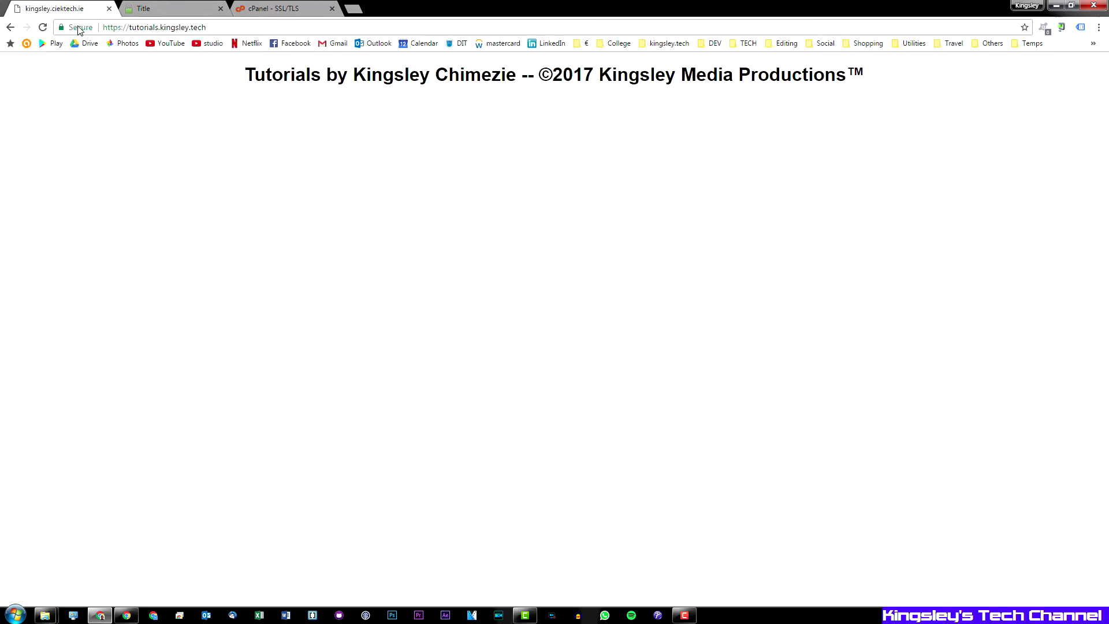
left_click(79, 29)
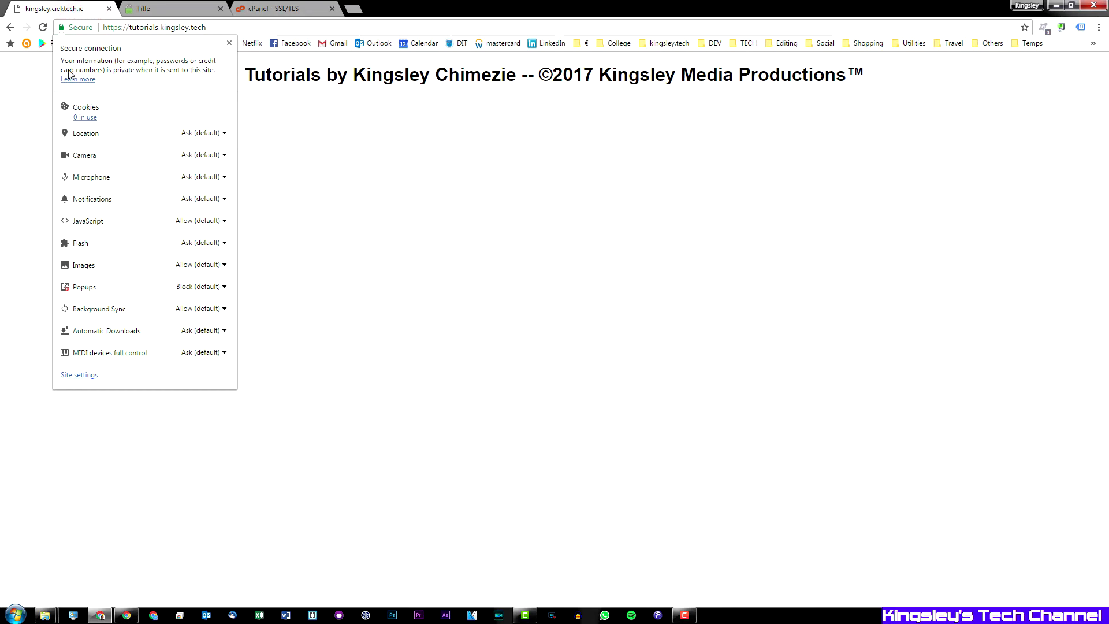
left_click(62, 27)
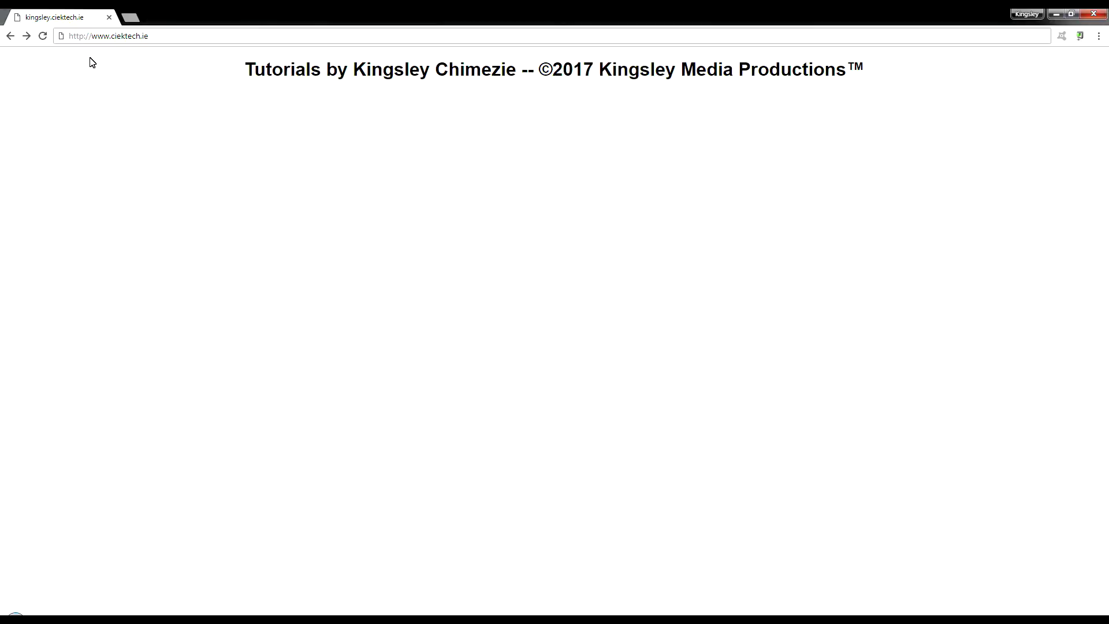
- Change the tutorials.kingsley.tech address from https to http, reload it, and view the not-secure warning
left_click(156, 52)
key("Return")
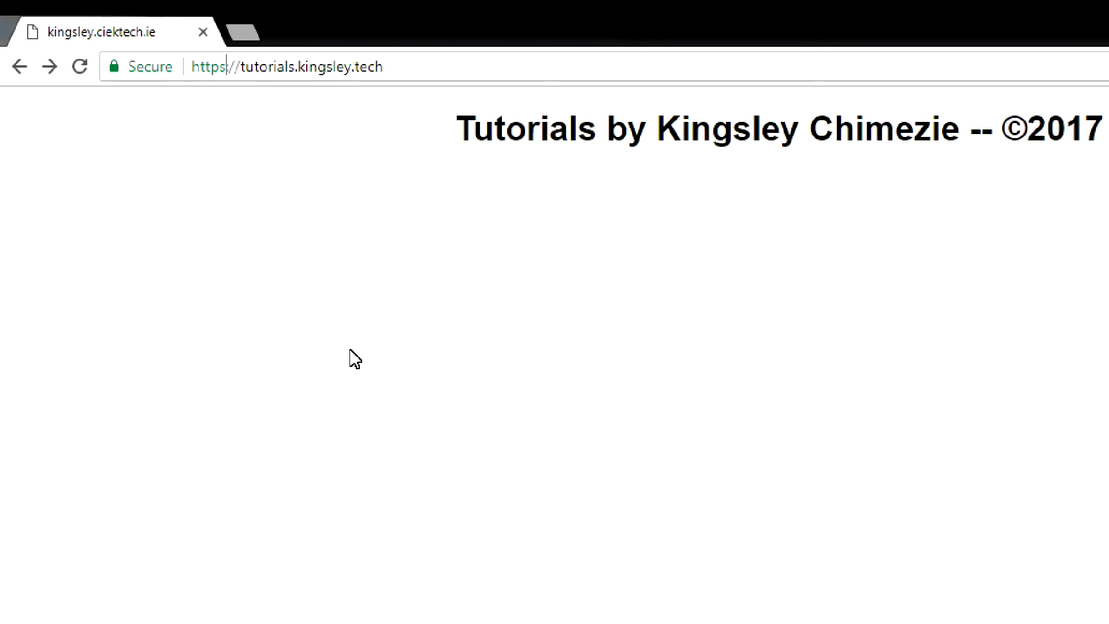
key("ctrl+l")
key("Home")
key("Right")
key("Right")
key("Right")
key("Right")
key("Right")
key("BackSpace")
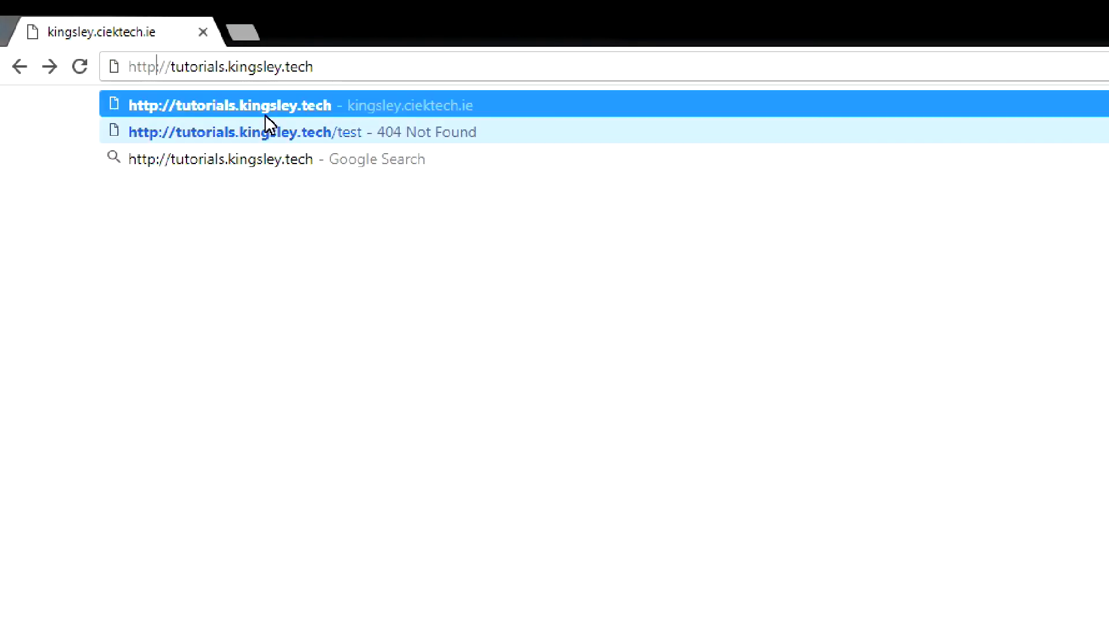
left_click(376, 302)
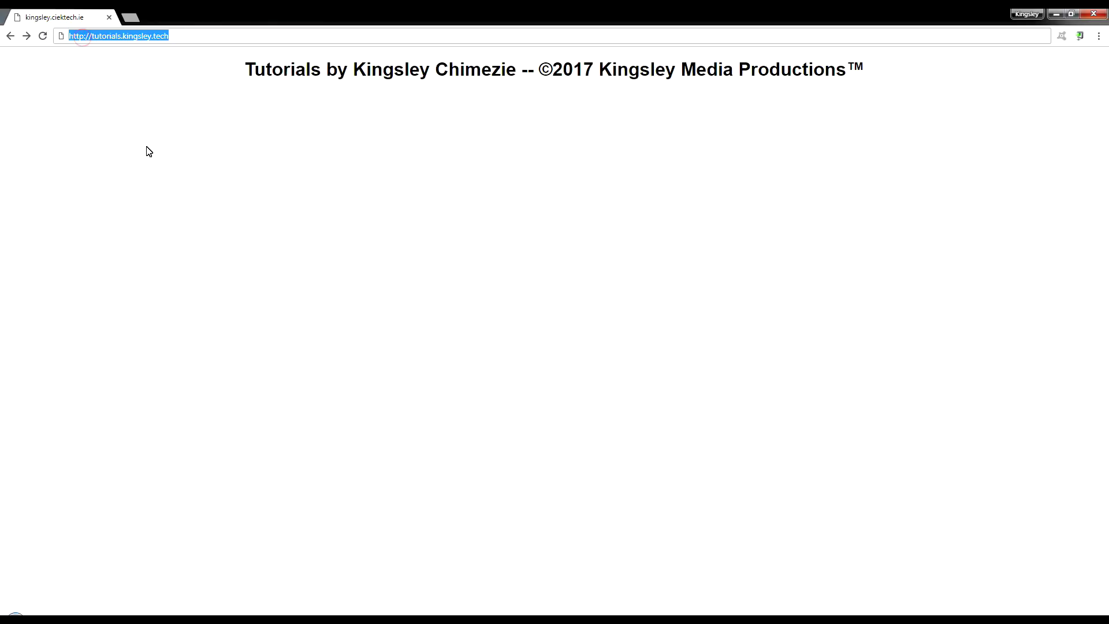
key("Return")
left_click(61, 35)
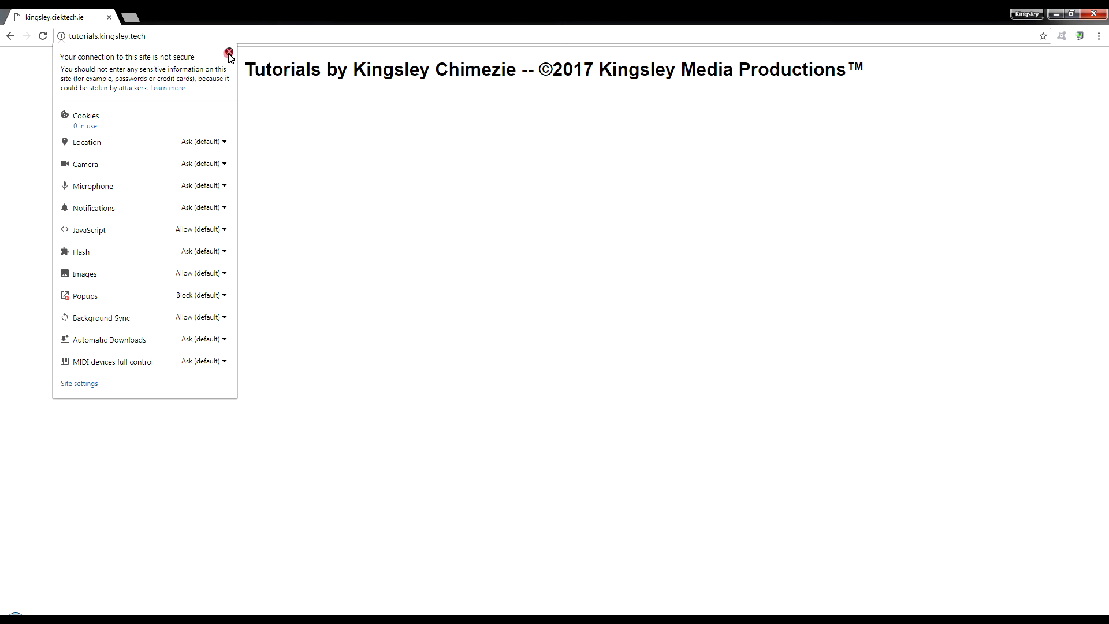